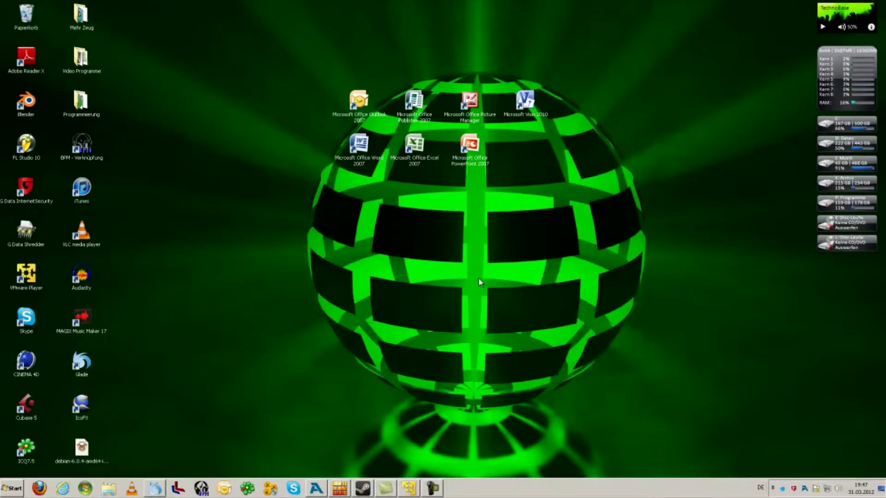
# Step: Launch VMware Player from its shortcut
pyautogui.click(33, 280)
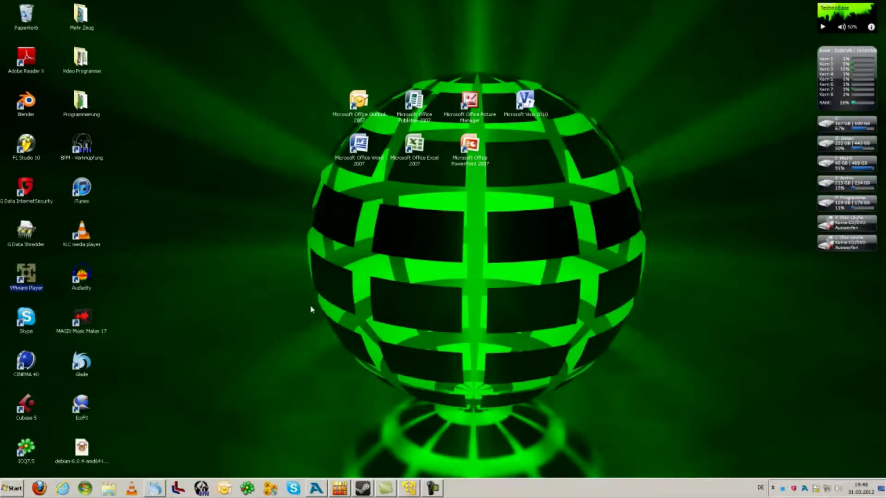
pyautogui.click(467, 268)
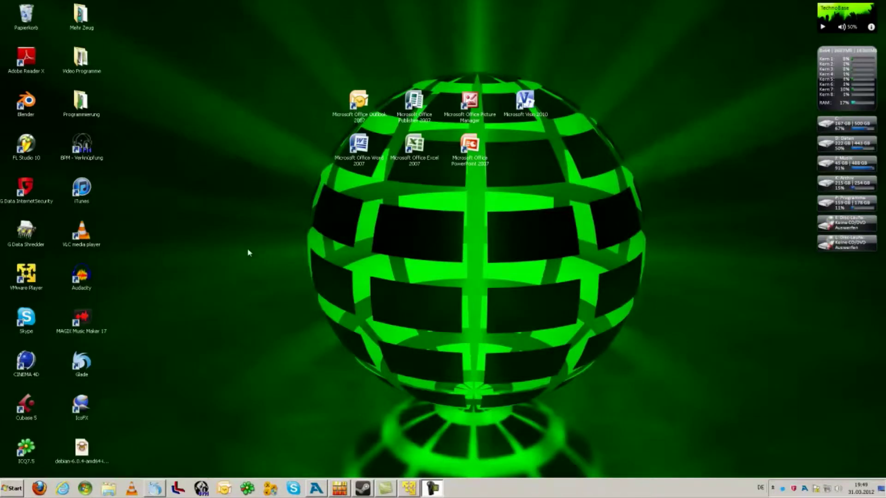
pyautogui.click(32, 275)
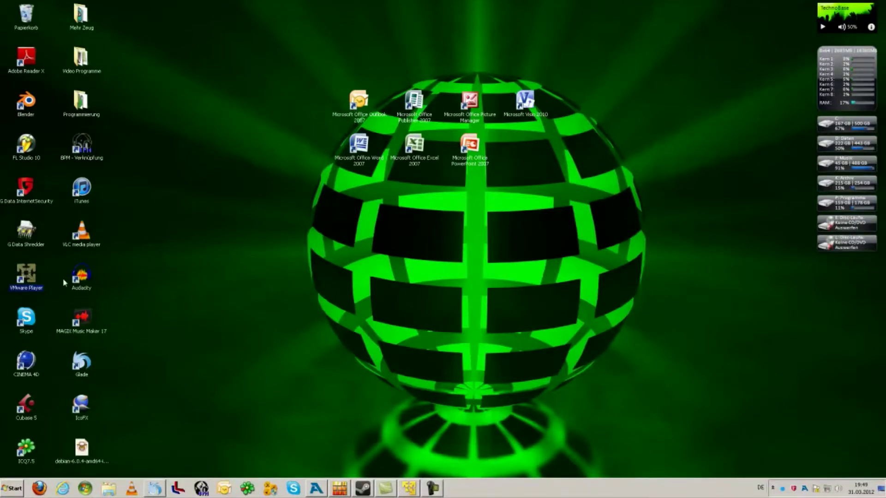
pyautogui.click(191, 267)
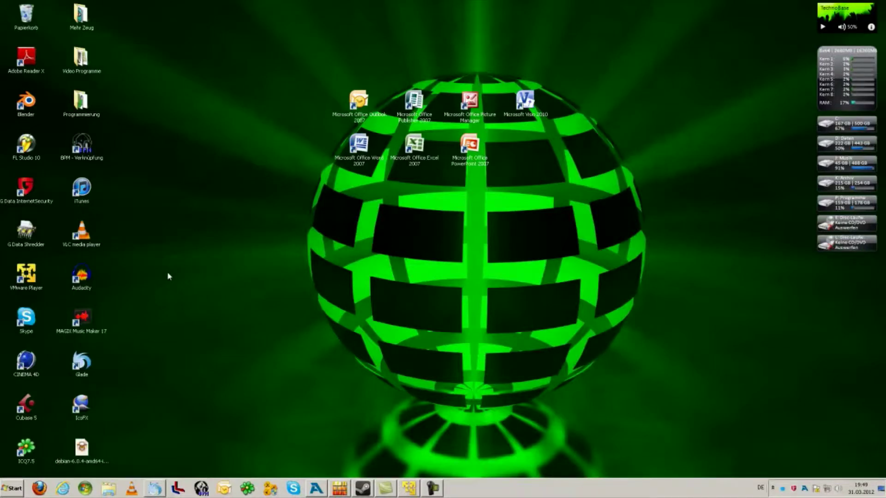
pyautogui.click(410, 488)
# Step: Drag the VMware Player welcome window toward the middle of the screen
pyautogui.moveTo(302, 65); pyautogui.dragTo(491, 60)
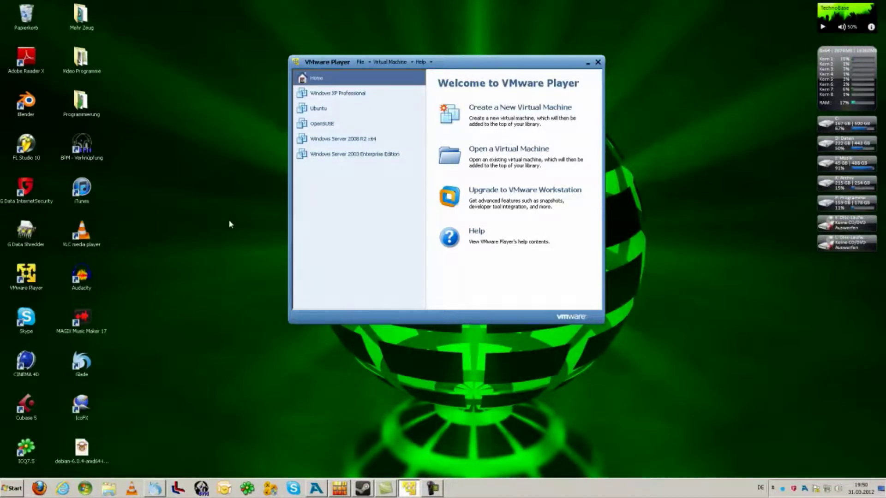
pyautogui.moveTo(502, 63); pyautogui.dragTo(511, 104)
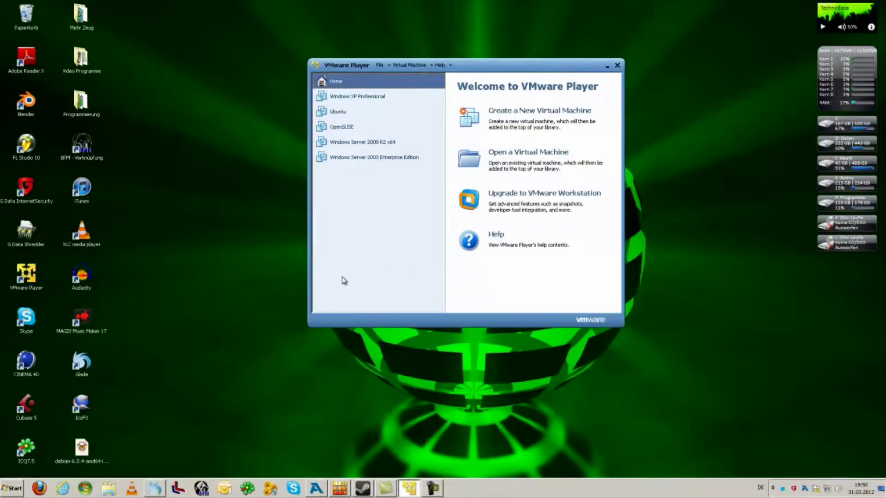
pyautogui.click(202, 323)
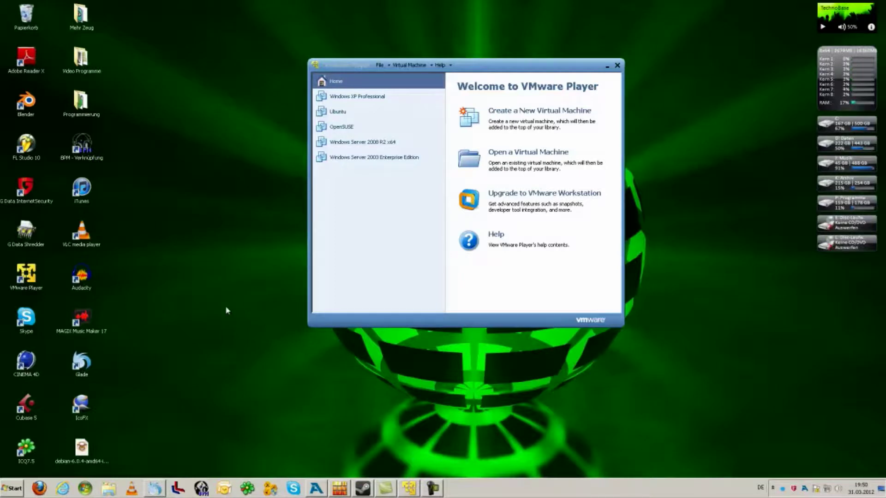
# Step: In a maximized Glade, search Google for 'vmware player' and open the COMPUTER BILD result
pyautogui.click(156, 493)
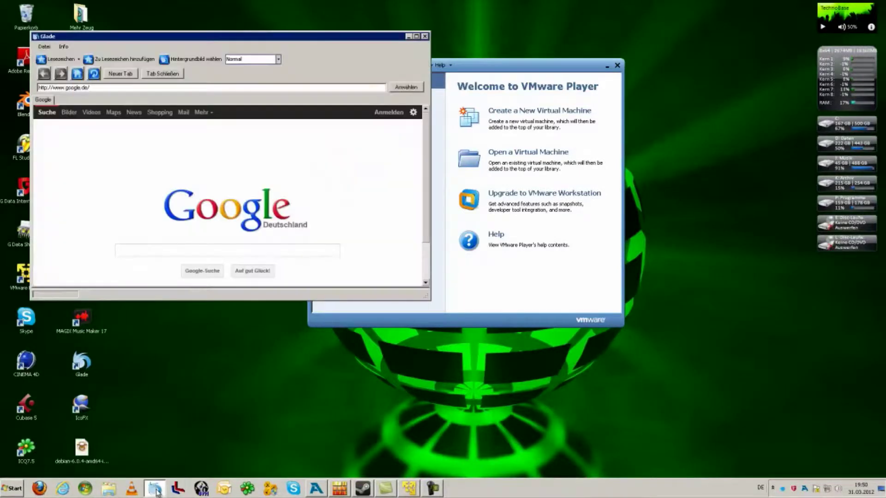
pyautogui.click(416, 37)
pyautogui.click(357, 217)
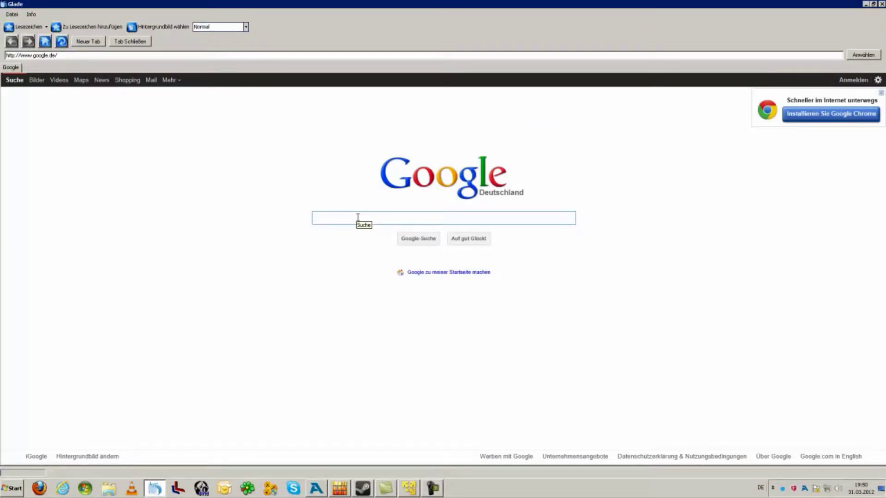
pyautogui.write('vm')
pyautogui.press('Down')
pyautogui.press('Down')
pyautogui.press('Return')
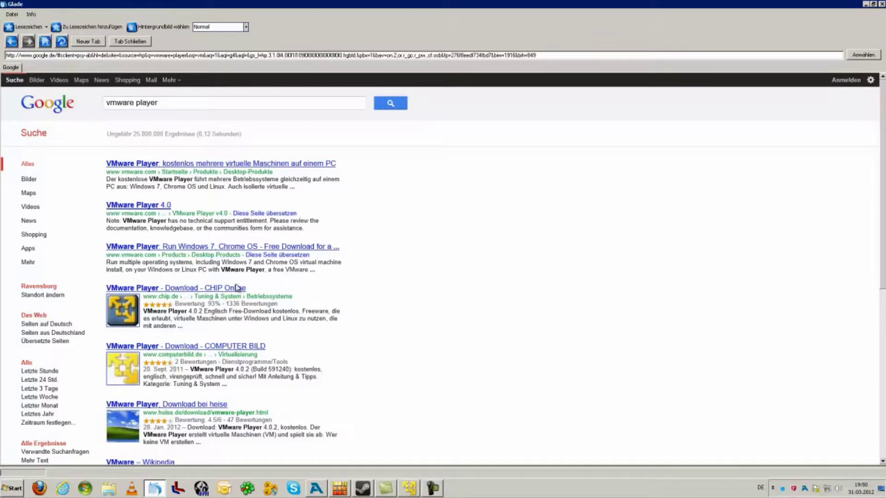
pyautogui.click(209, 348)
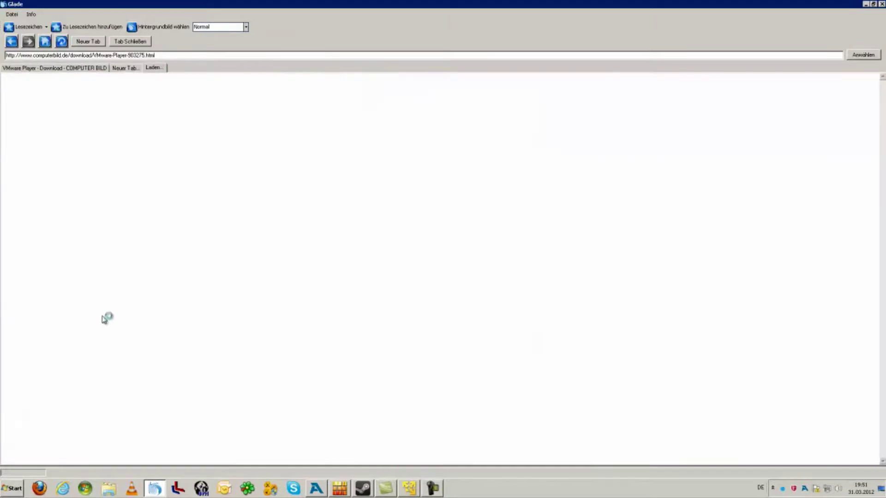
# Step: Close the stray tabs, start the VMware Player download, then cancel the security prompt
pyautogui.click(130, 41)
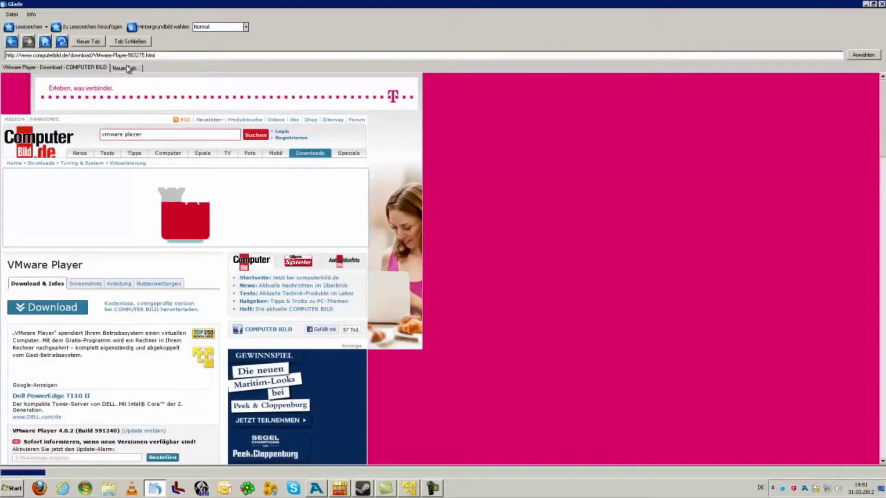
pyautogui.click(129, 69)
pyautogui.click(130, 41)
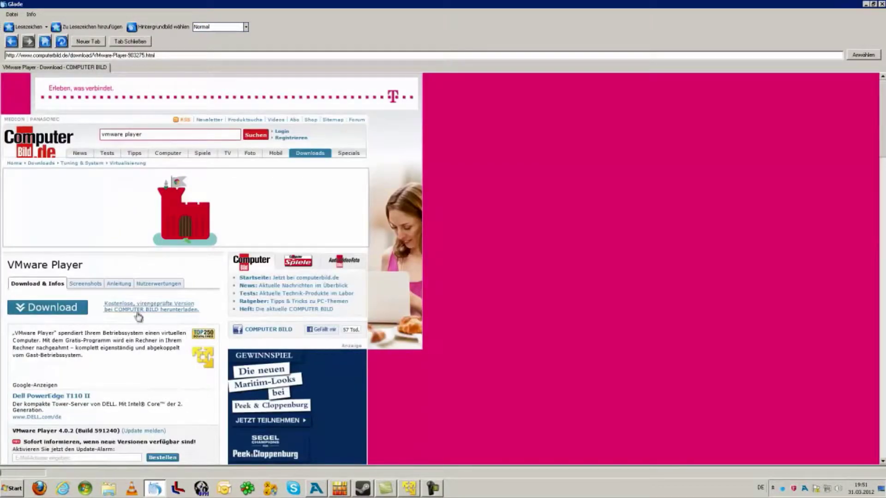
pyautogui.click(60, 307)
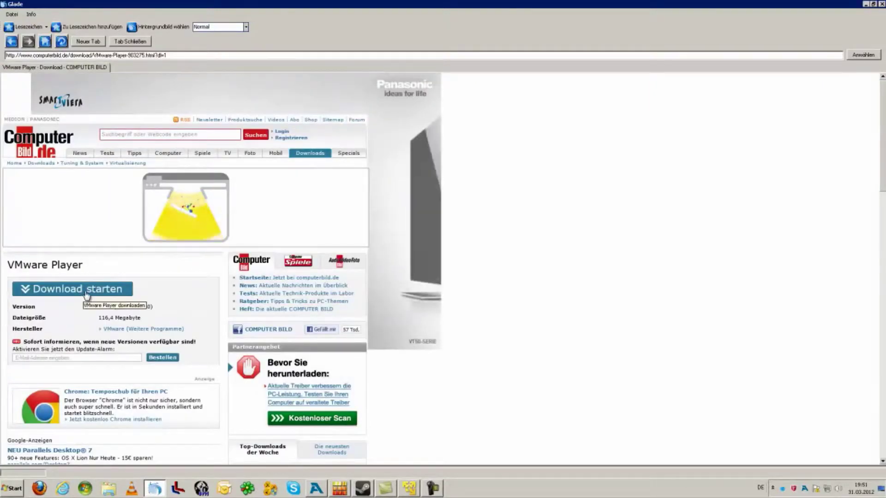
pyautogui.click(86, 292)
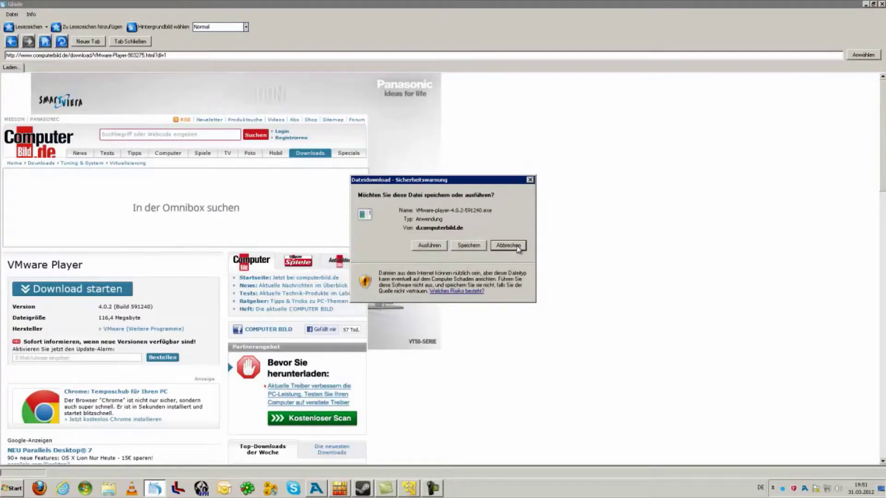
pyautogui.click(508, 246)
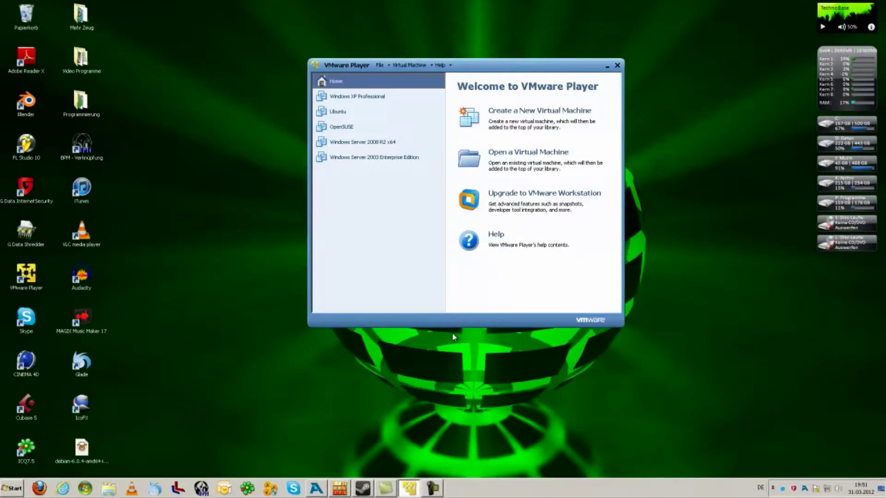
pyautogui.moveTo(464, 65); pyautogui.dragTo(465, 75)
pyautogui.click(239, 185)
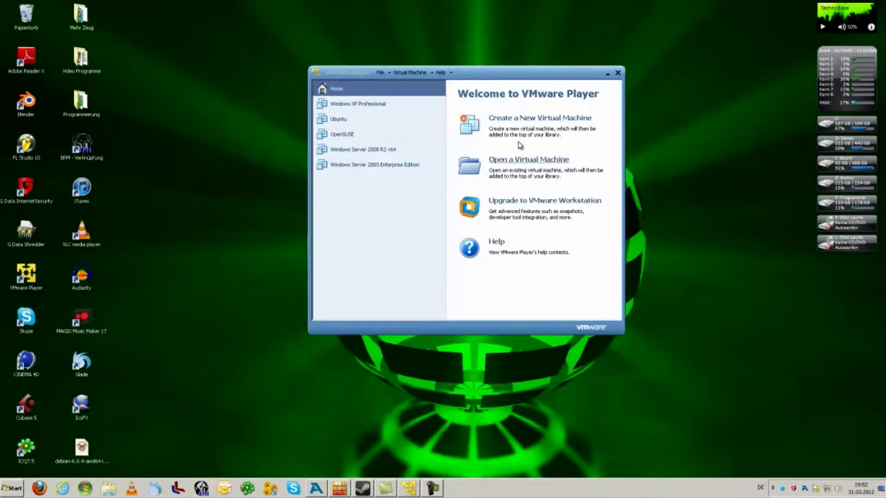
pyautogui.moveTo(492, 73)
pyautogui.mouseDown()
pyautogui.moveTo(520, 92)
pyautogui.moveTo(478, 86)
pyautogui.moveTo(490, 74)
pyautogui.mouseUp()
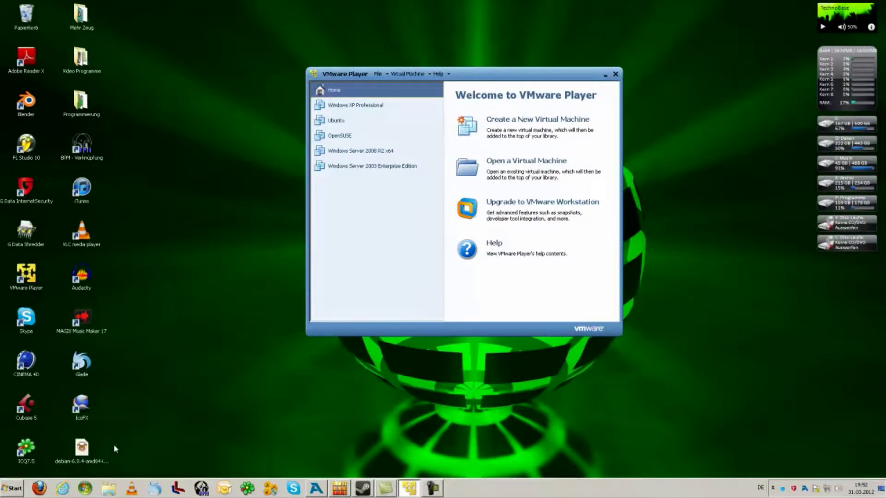
pyautogui.click(88, 455)
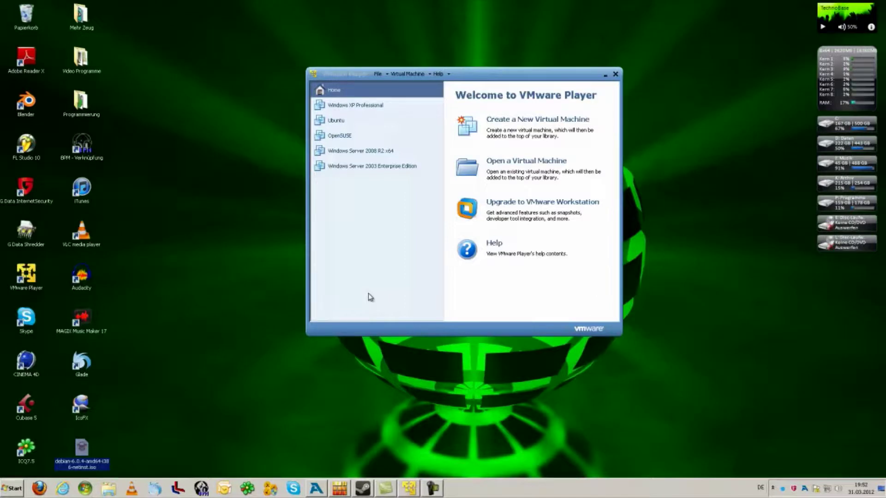
pyautogui.click(181, 368)
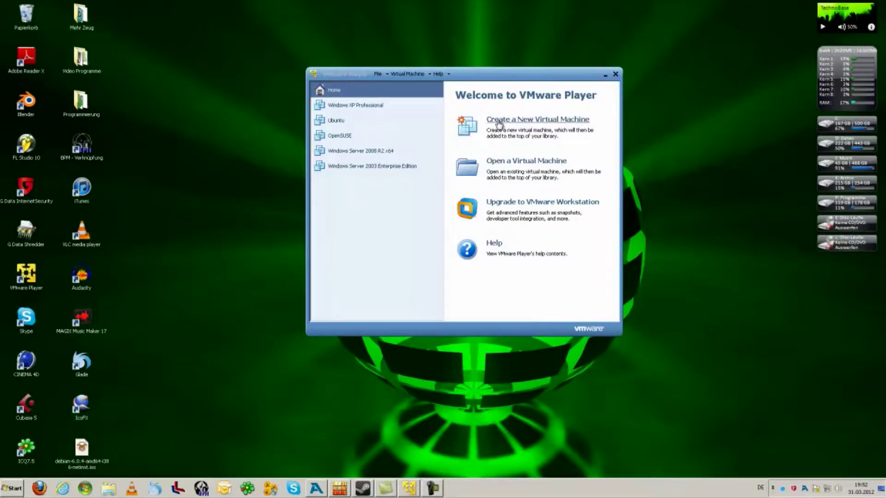
# Step: Create a new virtual machine installing from the debian-6.0.4 ISO image on the Desktop
pyautogui.click(537, 123)
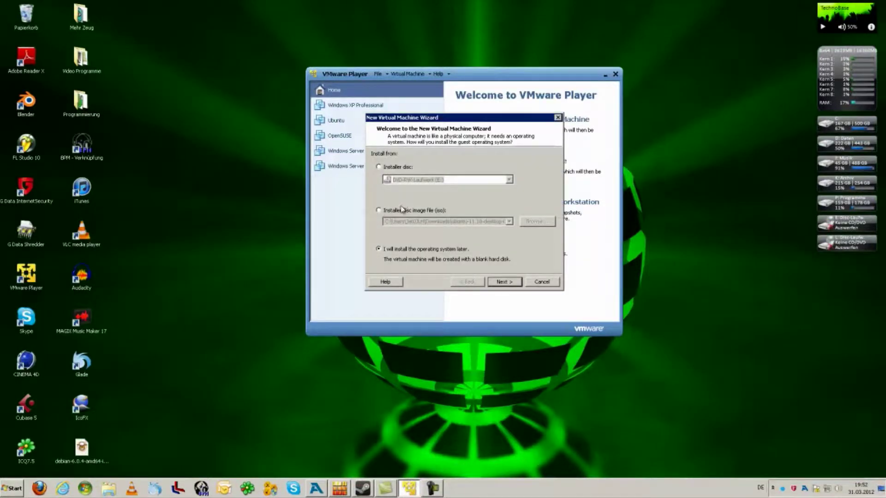
pyautogui.click(403, 211)
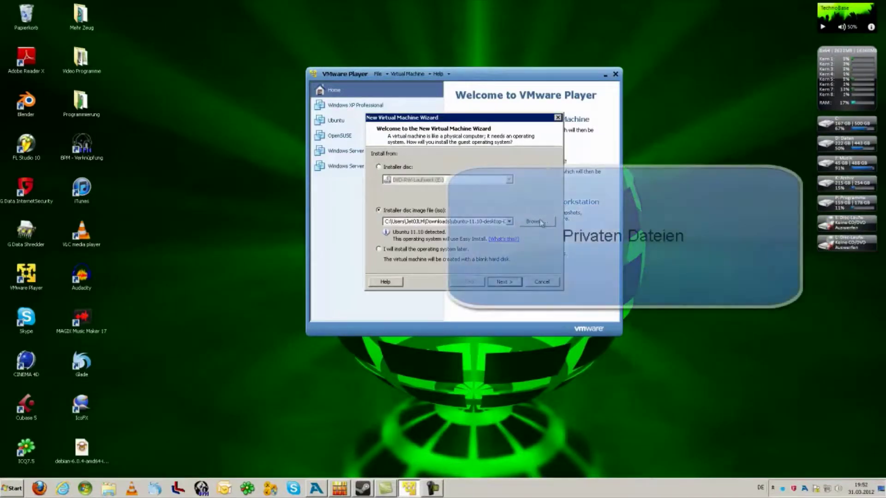
pyautogui.hotkey('alt', 'r')
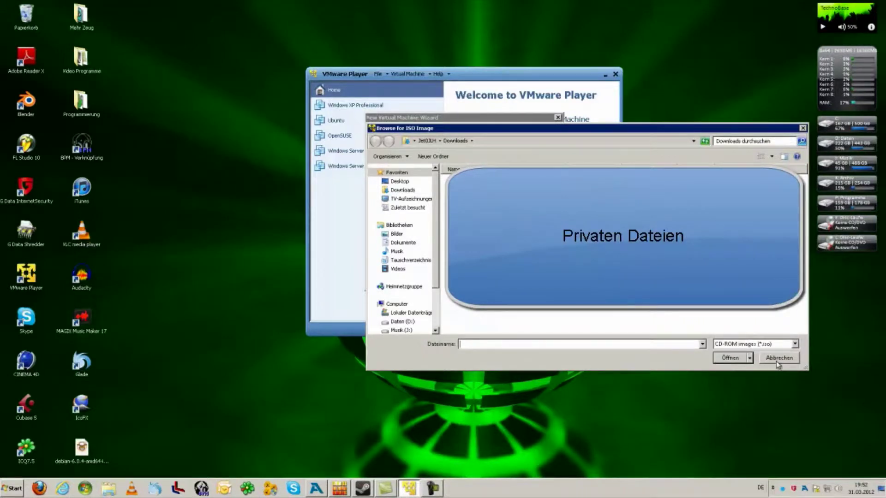
pyautogui.click(400, 182)
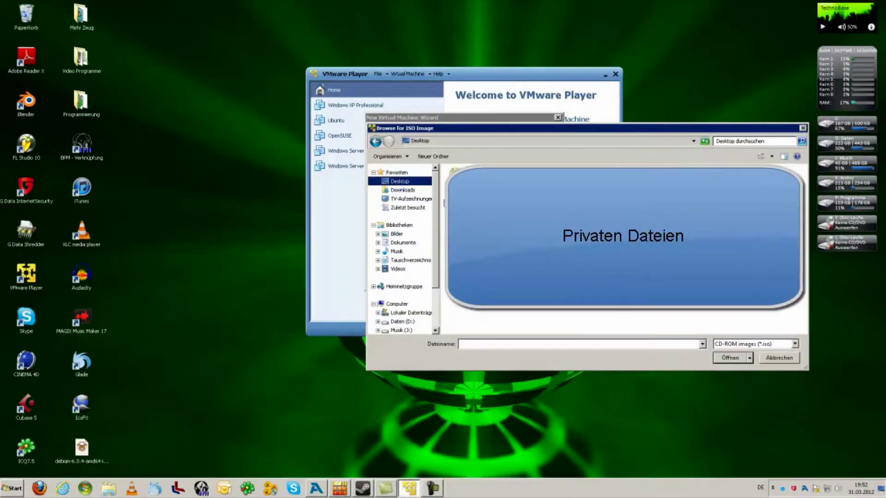
pyautogui.scroll(-1, 530, 318)
pyautogui.doubleClick(531, 320)
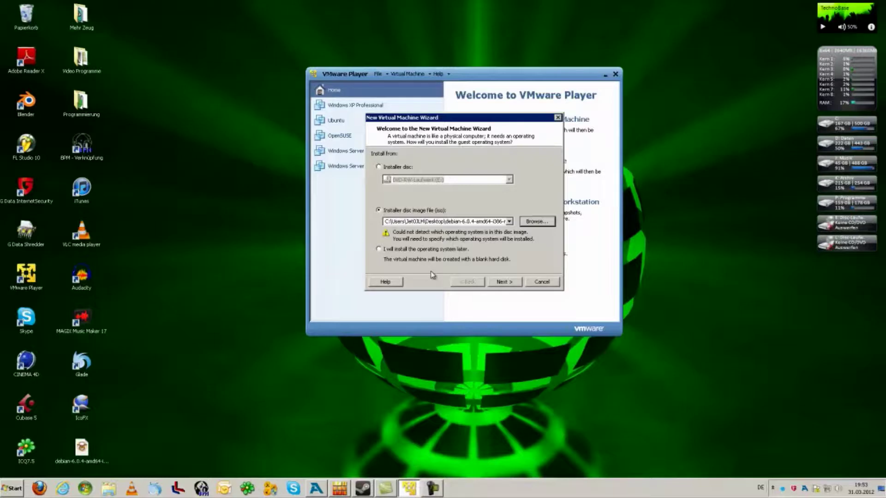
# Step: Set the guest operating system to Linux, version Debian 6, and continue to naming
pyautogui.click(513, 283)
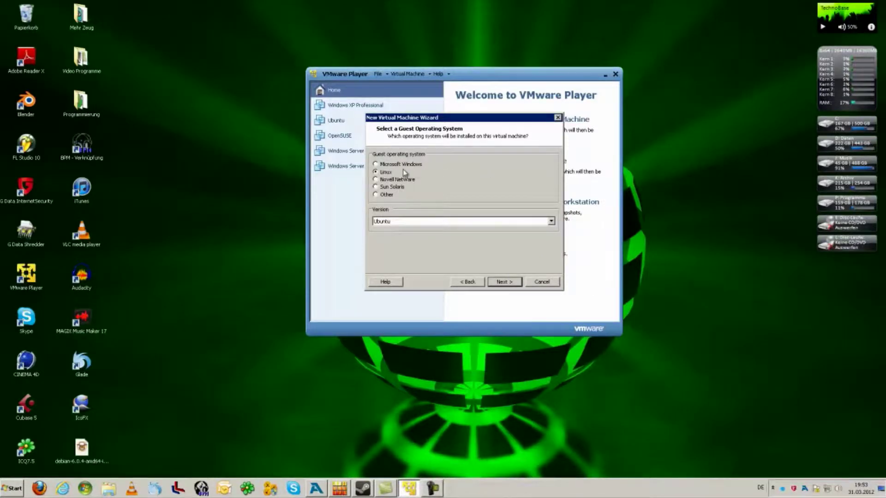
pyautogui.click(552, 222)
pyautogui.scroll(5, 478, 267)
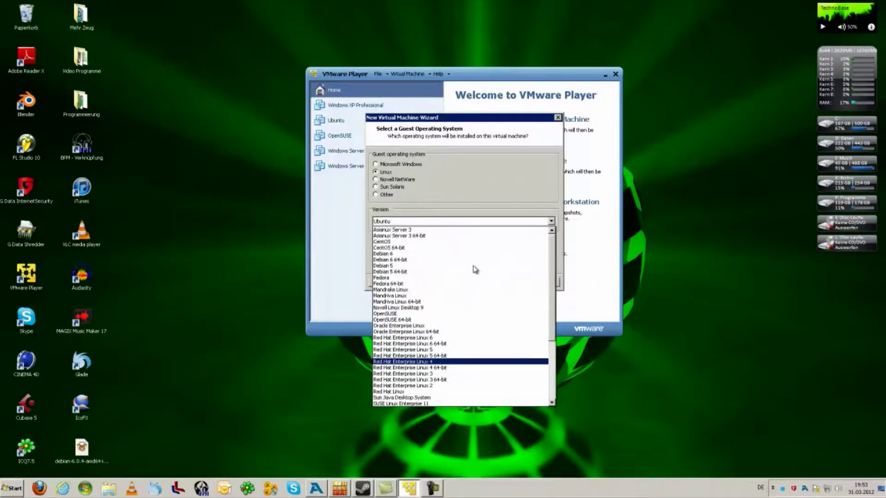
pyautogui.click(431, 254)
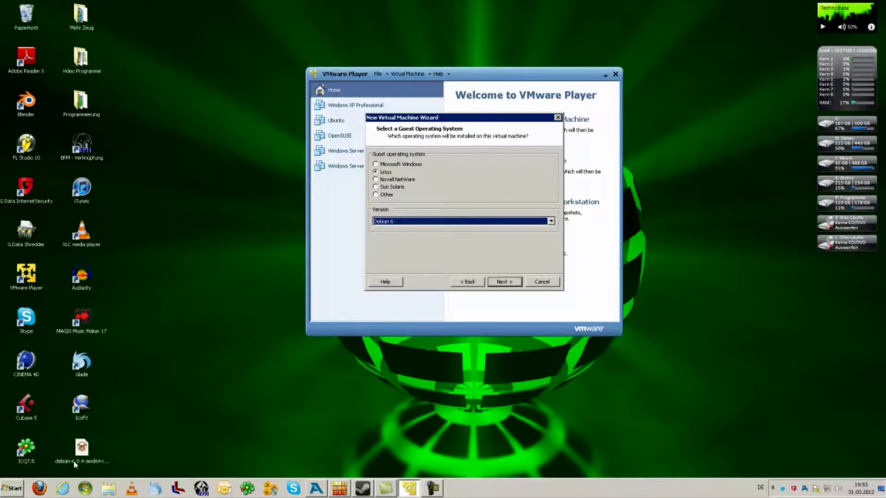
pyautogui.click(503, 282)
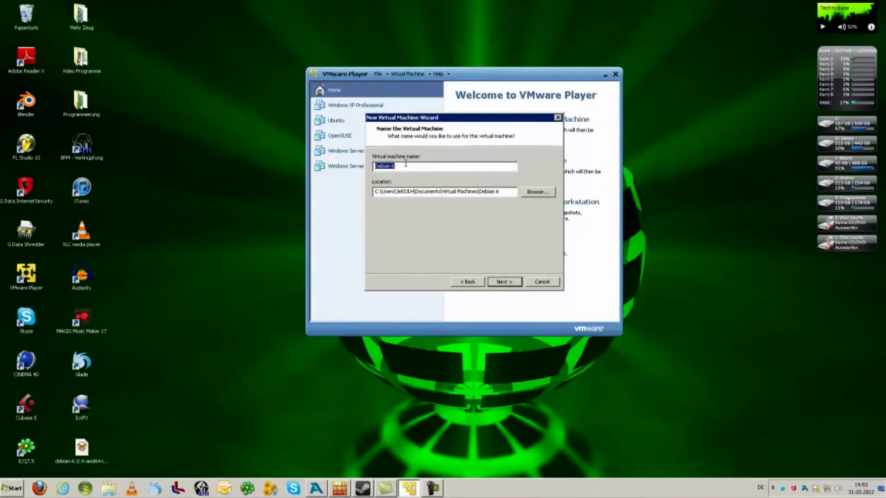
pyautogui.click(475, 282)
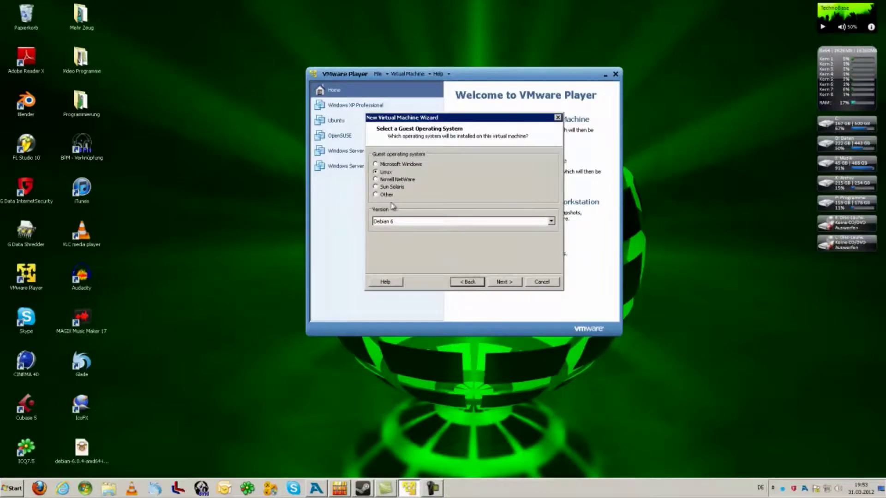
pyautogui.click(498, 282)
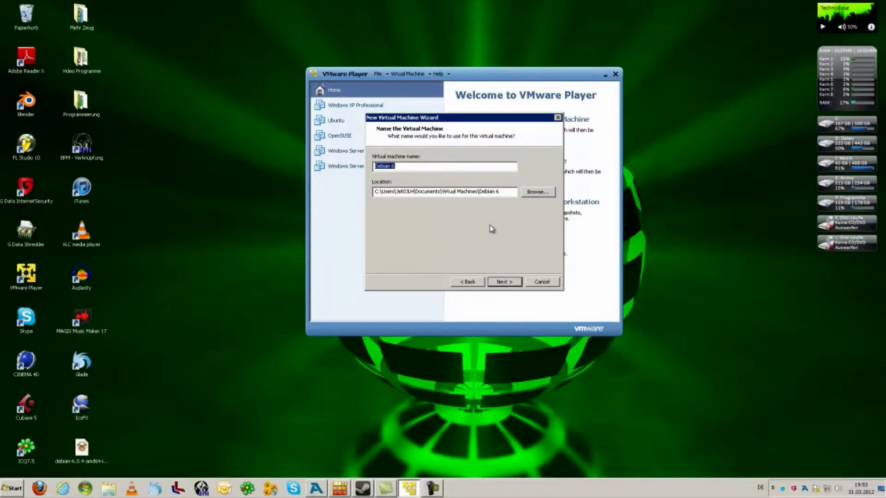
# Step: Keep the name Debian 6, advance to disk capacity, and launch Glade
pyautogui.click(500, 282)
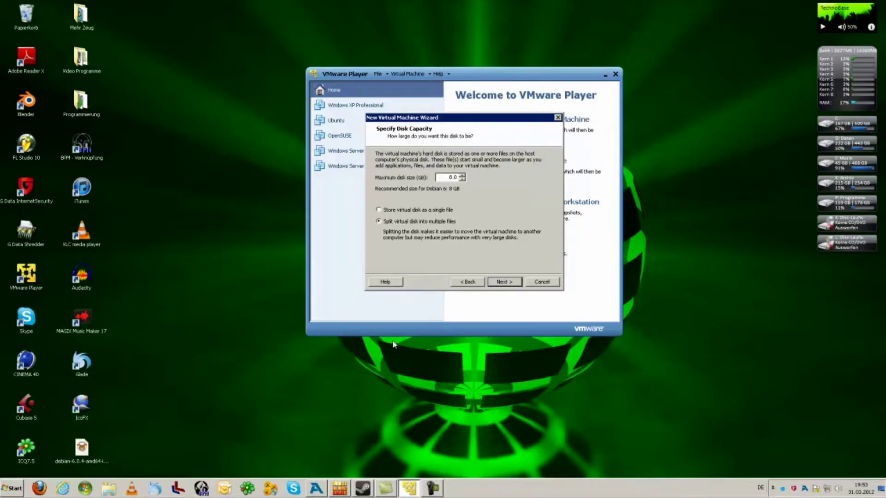
pyautogui.click(156, 489)
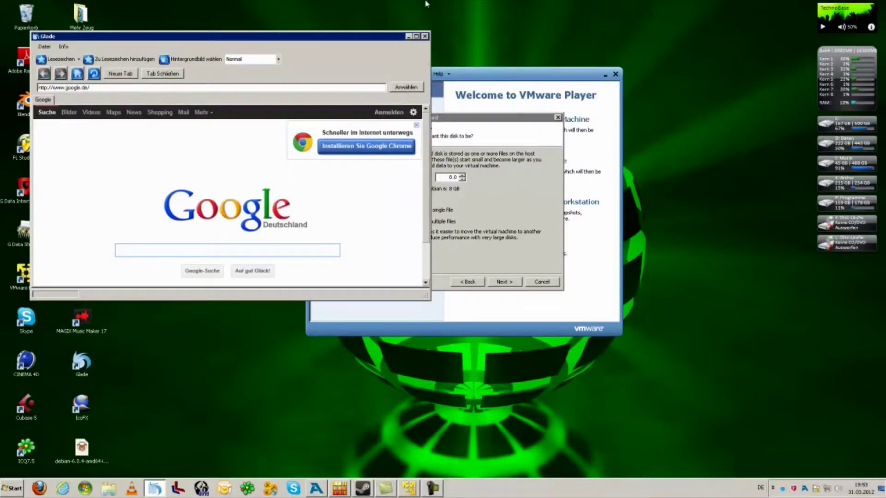
pyautogui.click(416, 36)
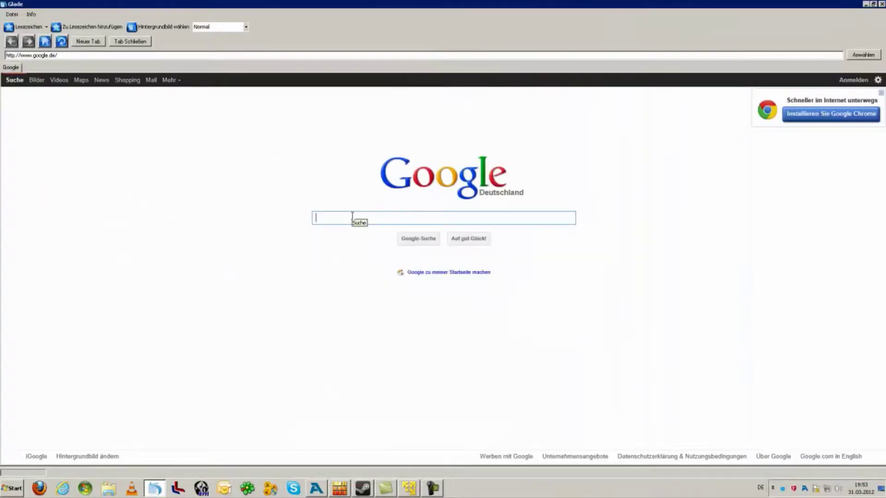
pyautogui.write('d')
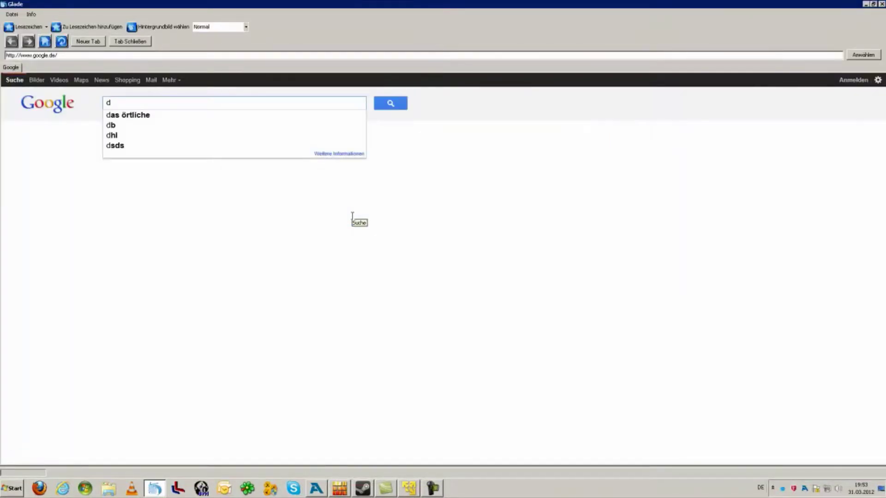
pyautogui.write('ebi')
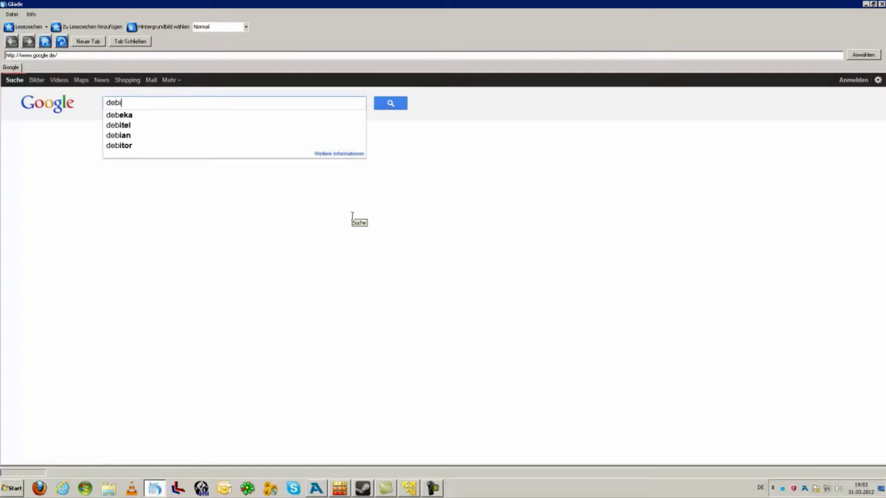
pyautogui.write('an')
pyautogui.press('BackSpace')
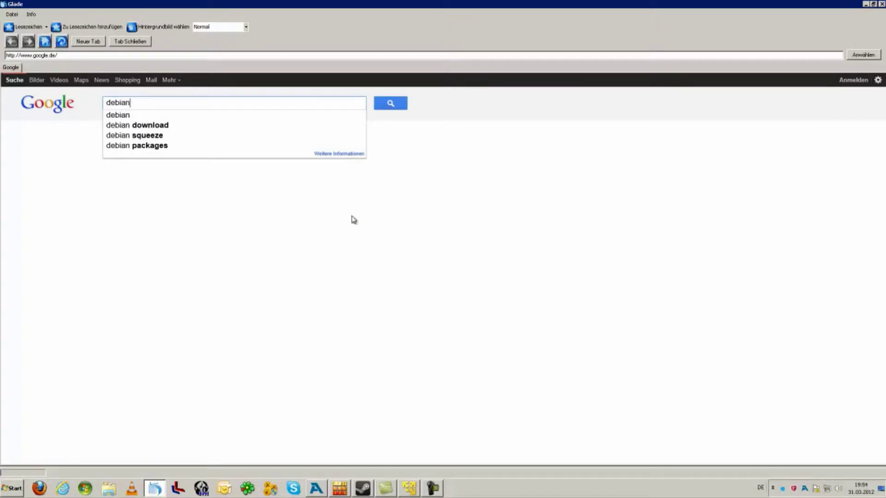
pyautogui.press('Return')
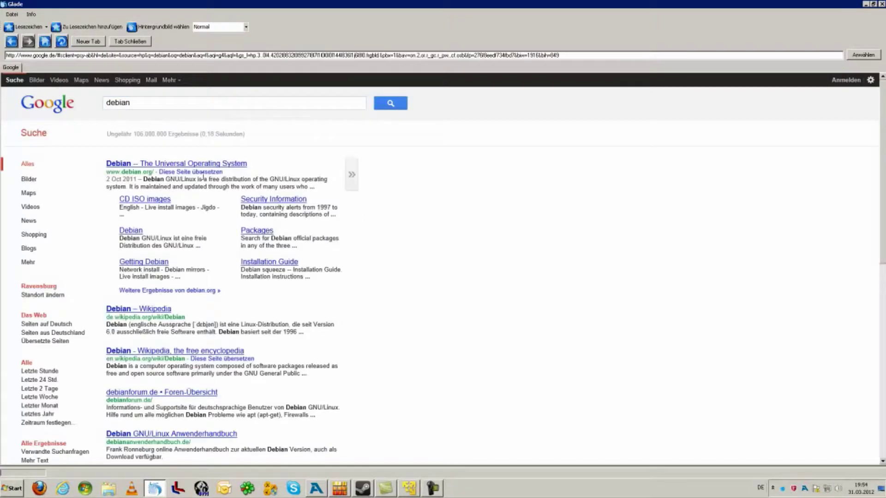
pyautogui.click(192, 165)
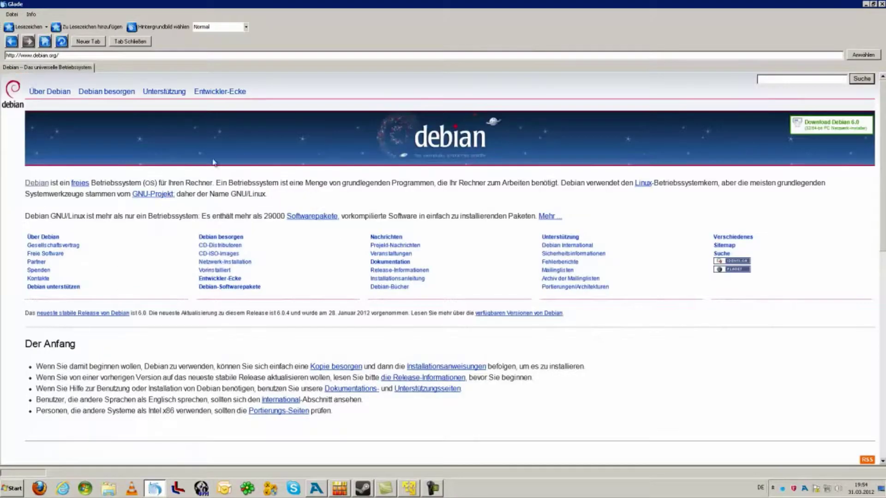
pyautogui.click(102, 55)
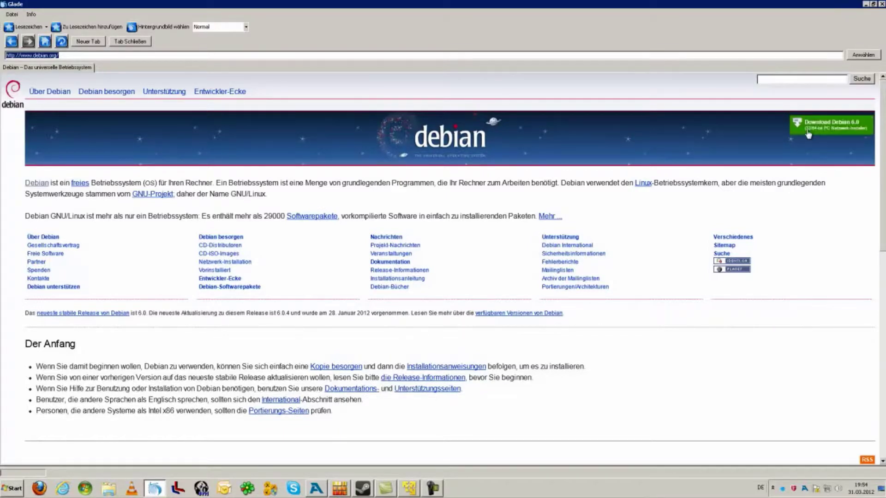
pyautogui.click(882, 4)
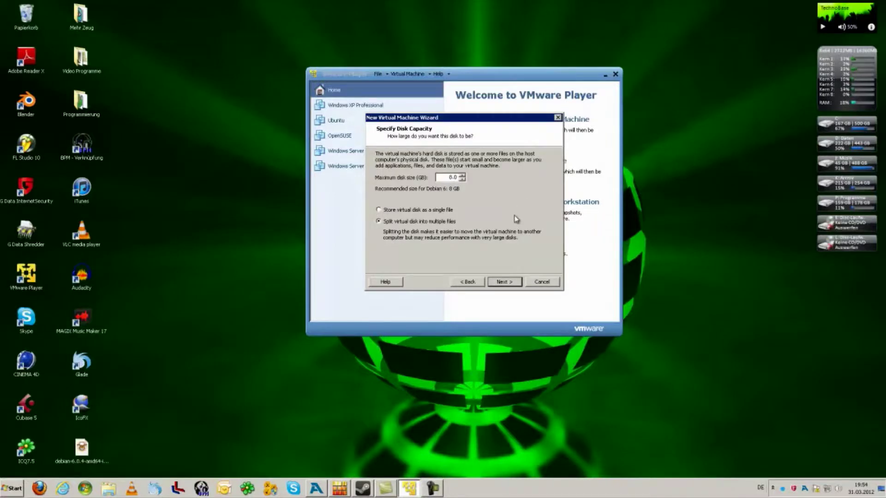
# Step: Set a 10 GB maximum disk size stored as a single file and reach the summary
pyautogui.click(471, 281)
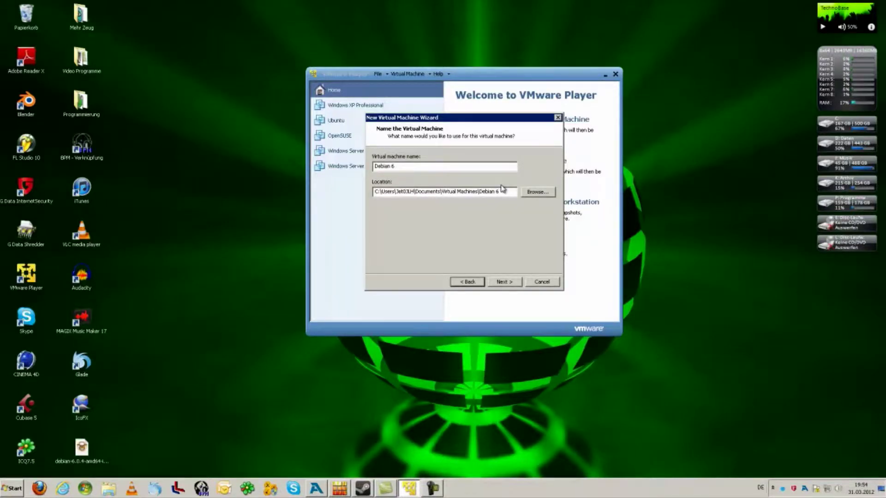
pyautogui.click(504, 282)
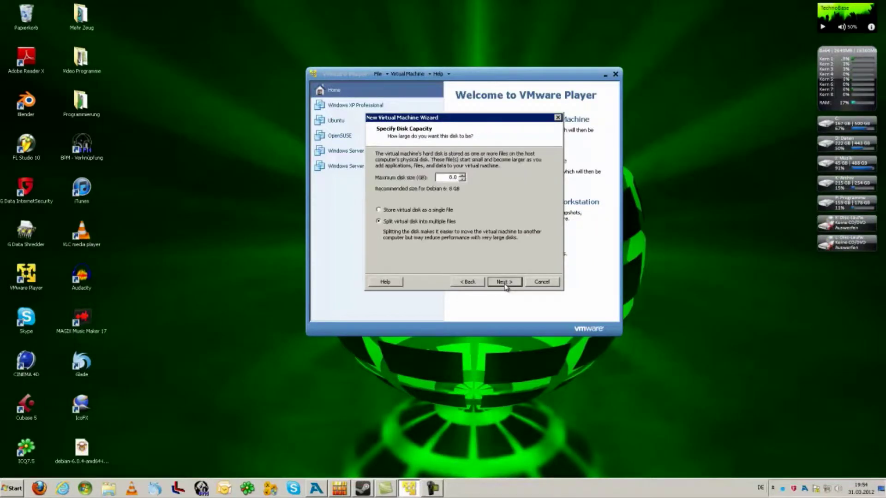
pyautogui.click(462, 176)
pyautogui.click(462, 176)
pyautogui.click(506, 211)
pyautogui.click(504, 282)
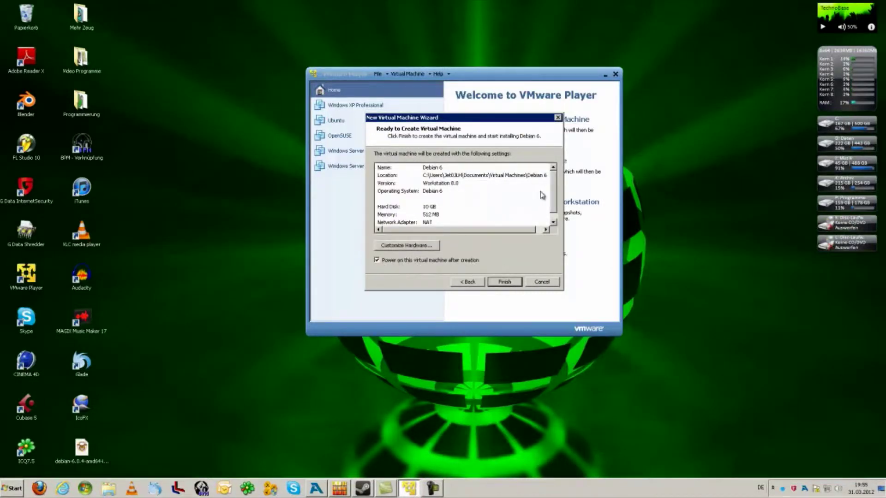
pyautogui.moveTo(555, 187); pyautogui.dragTo(555, 198)
# Step: Open Customize Hardware and keep the processor cores at 1
pyautogui.click(413, 247)
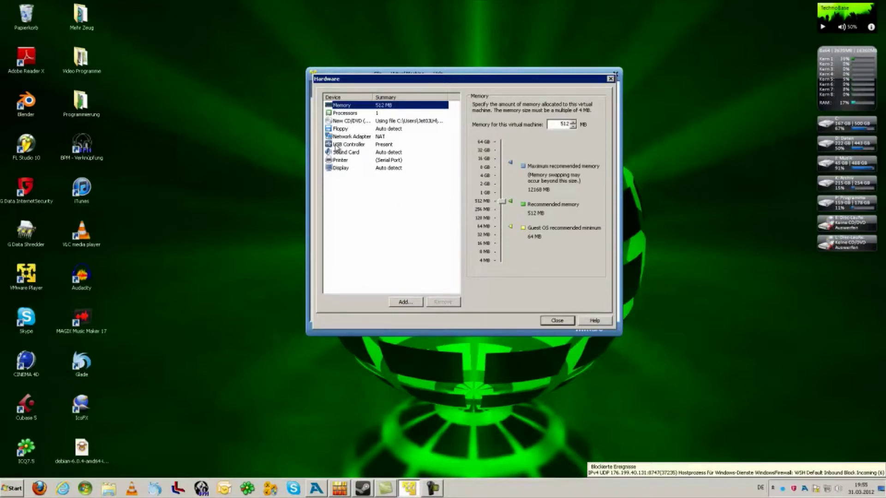
pyautogui.click(346, 114)
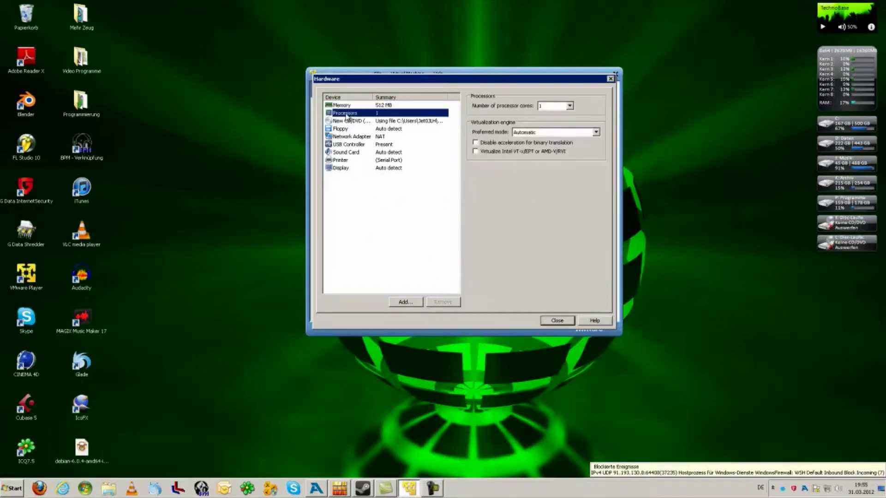
pyautogui.click(571, 106)
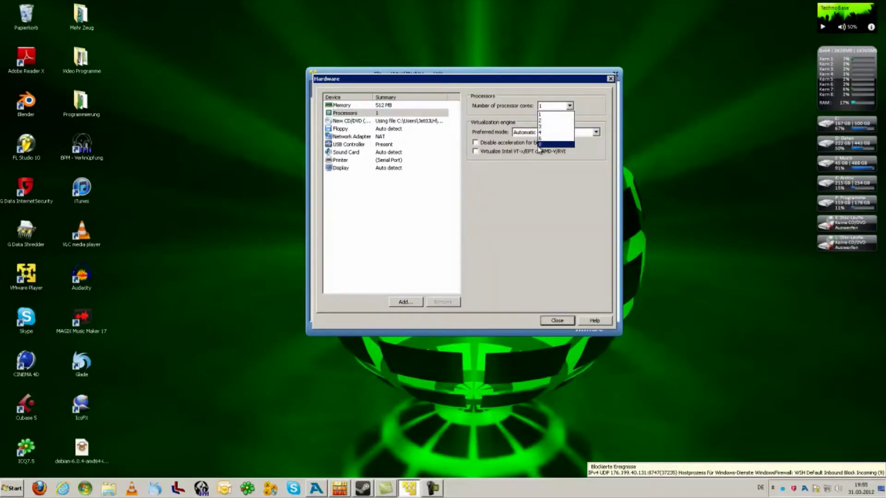
pyautogui.click(571, 106)
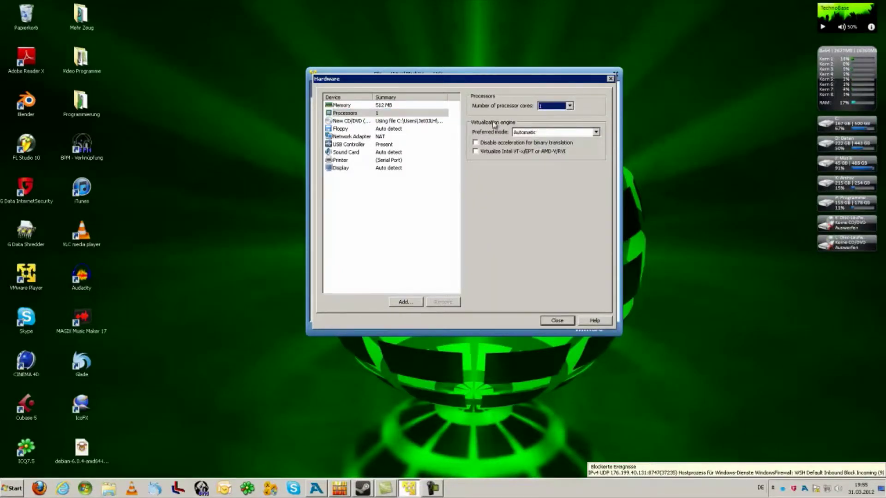
# Step: Review CD/DVD, floppy, network, USB, sound, printer and display settings, then close
pyautogui.click(359, 122)
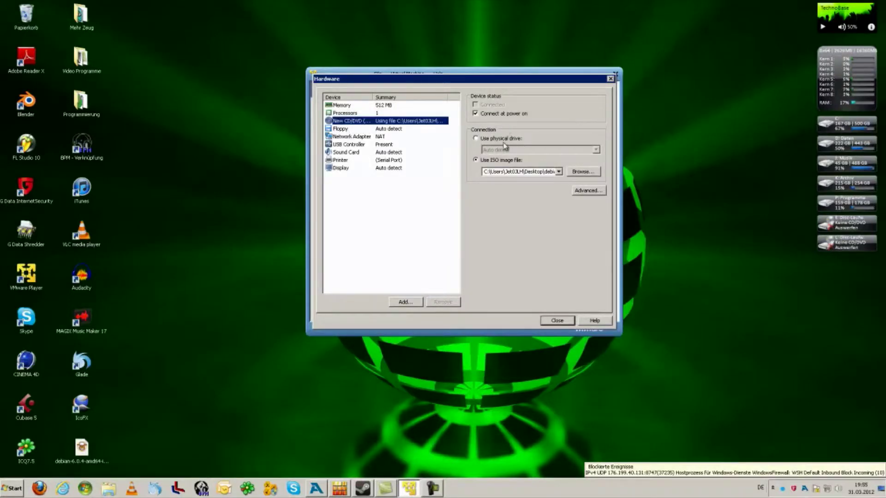
pyautogui.click(344, 130)
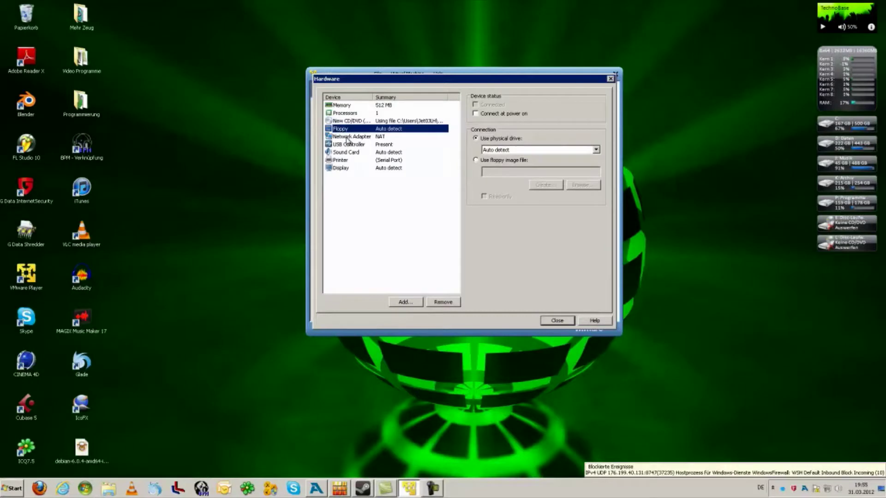
pyautogui.click(344, 138)
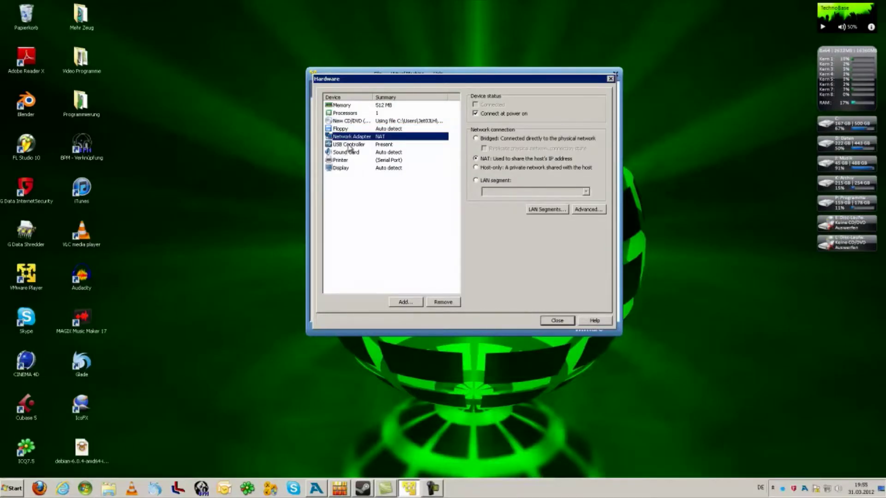
pyautogui.click(350, 146)
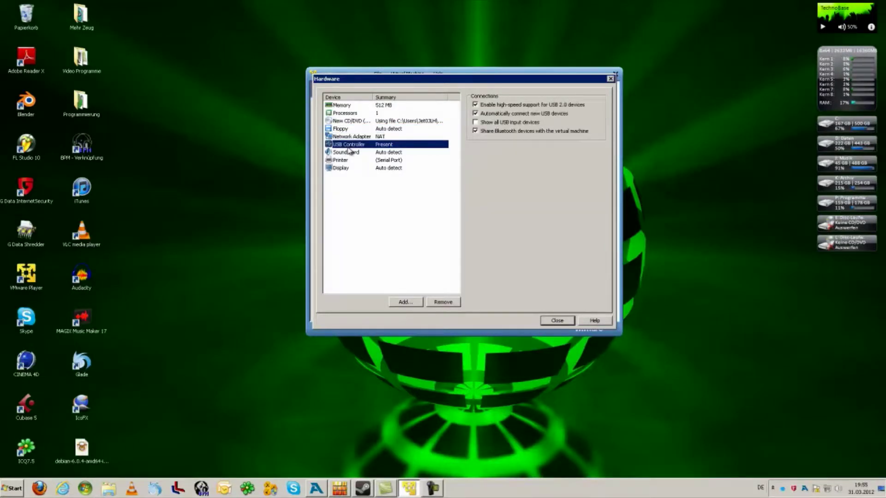
pyautogui.click(344, 155)
pyautogui.click(342, 162)
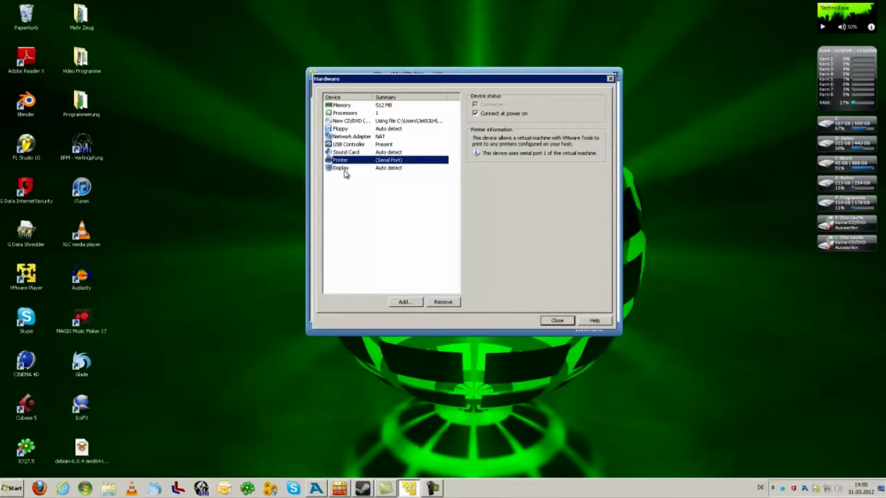
pyautogui.click(344, 171)
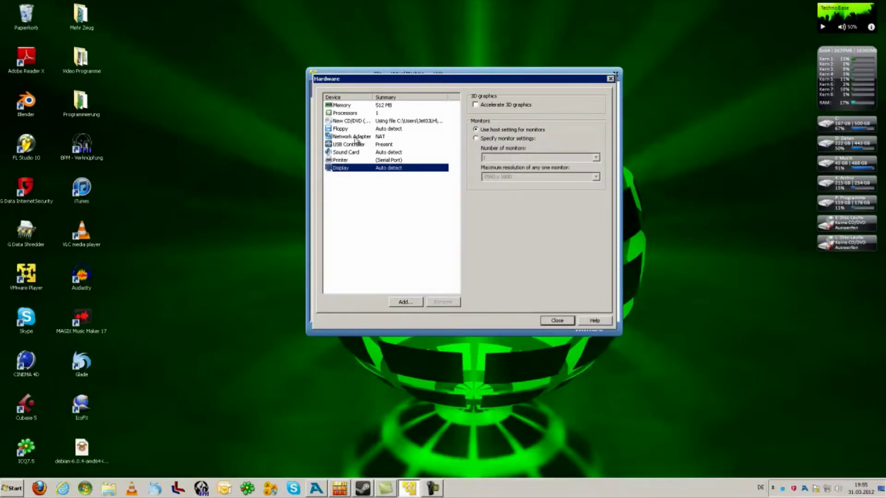
pyautogui.click(354, 138)
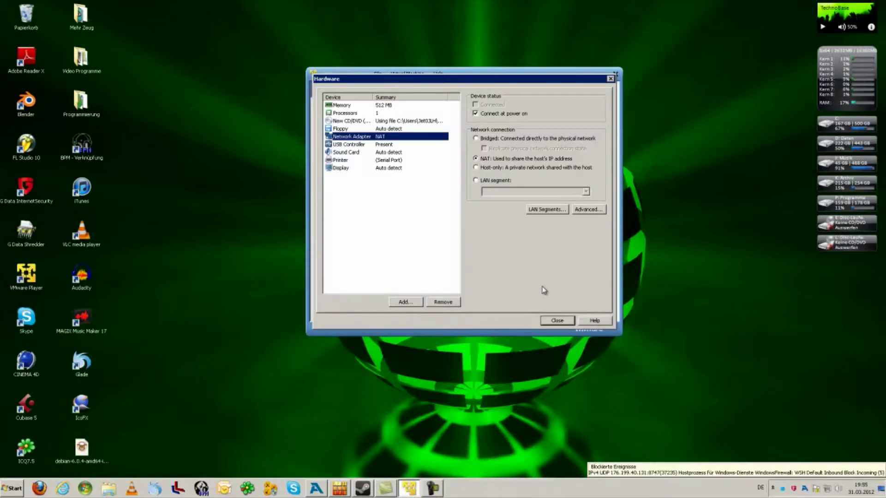
pyautogui.click(557, 323)
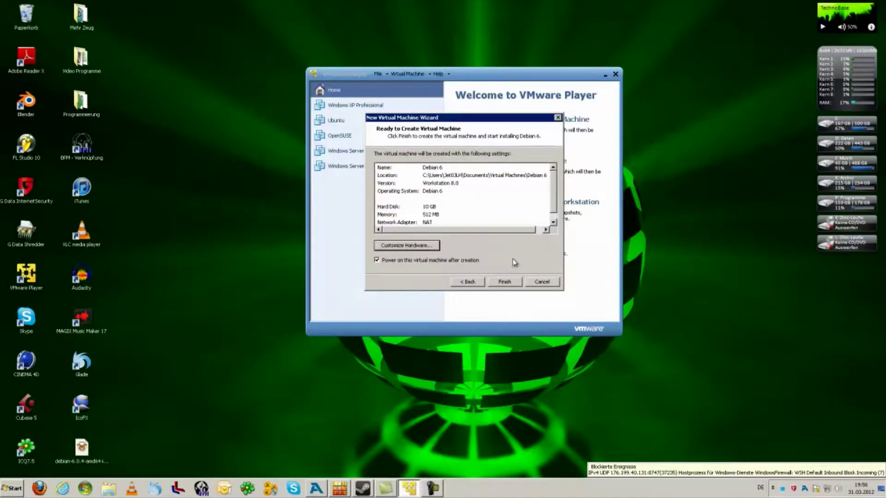
# Step: Create and power on the Debian 6 VM, maximize it, and highlight Graphical install
pyautogui.click(505, 282)
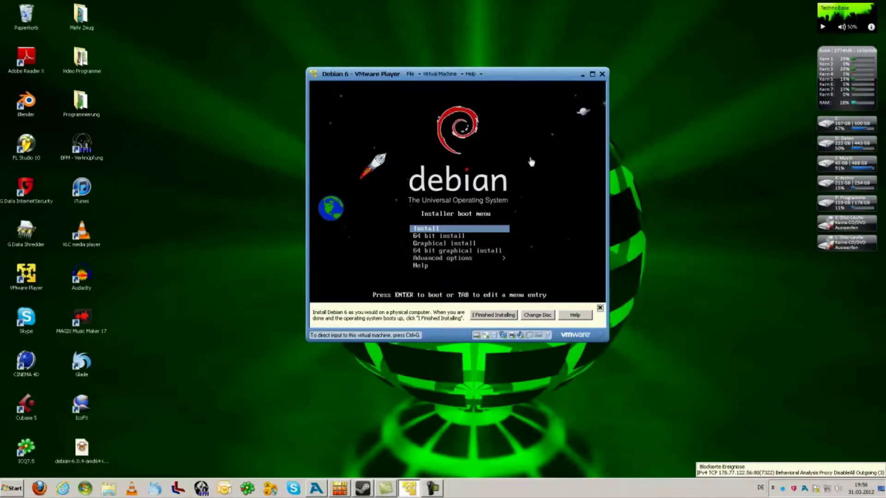
pyautogui.click(592, 74)
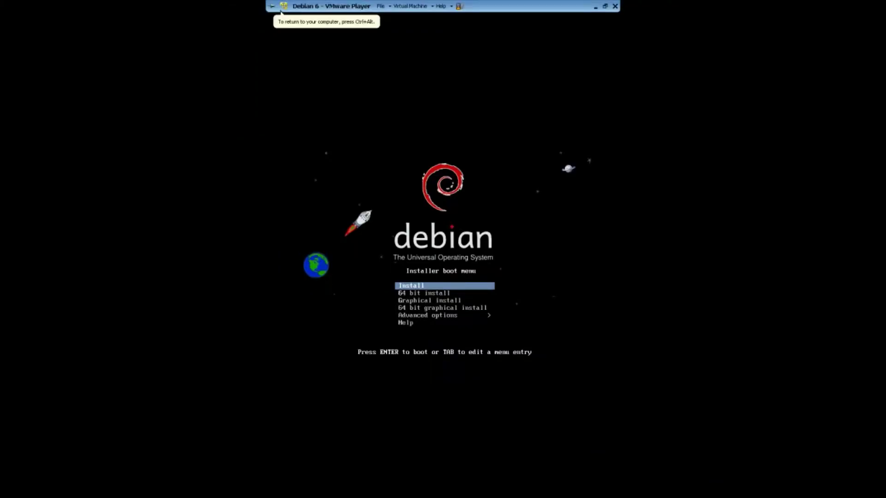
pyautogui.press('Down')
pyautogui.press('Down')
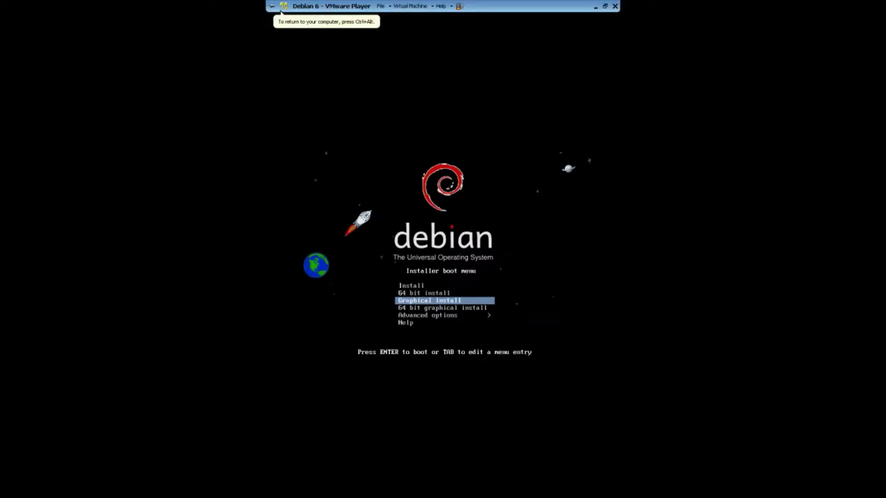
# Step: Boot Graphical install and choose German language, Deutschland location and Deutsch keyboard layout
pyautogui.press('Return')
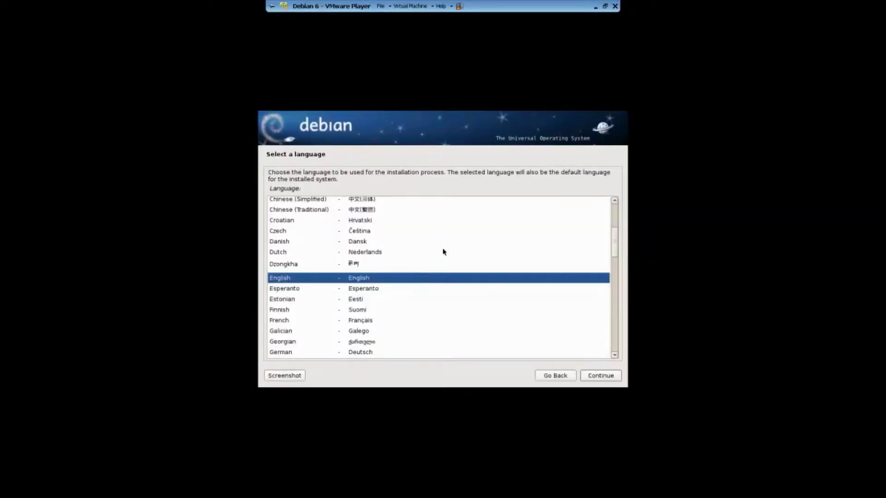
pyautogui.click(295, 353)
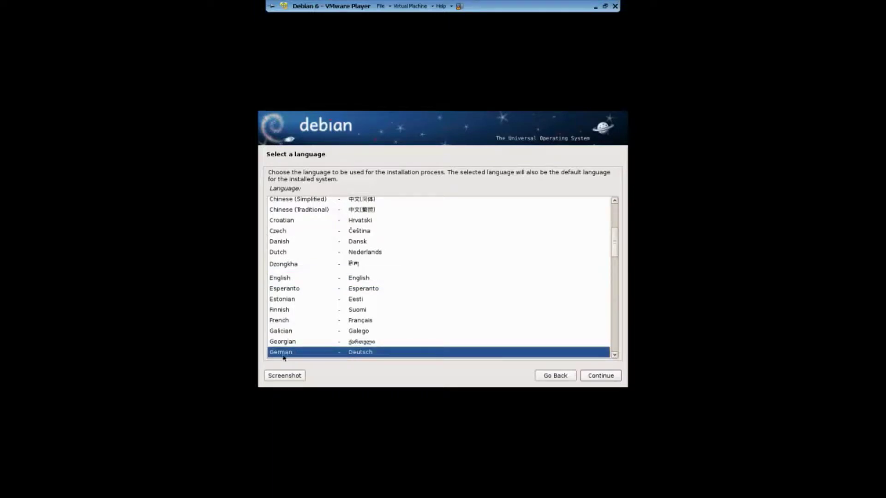
pyautogui.doubleClick(284, 355)
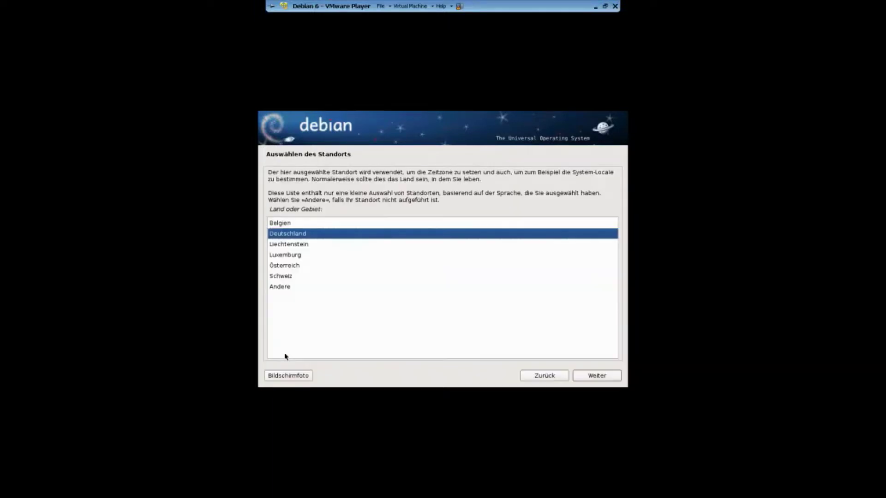
pyautogui.doubleClick(297, 236)
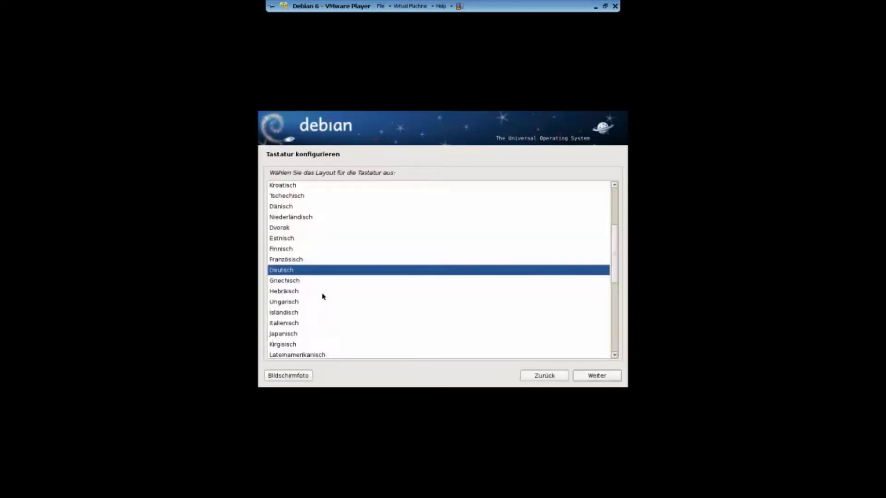
pyautogui.doubleClick(280, 271)
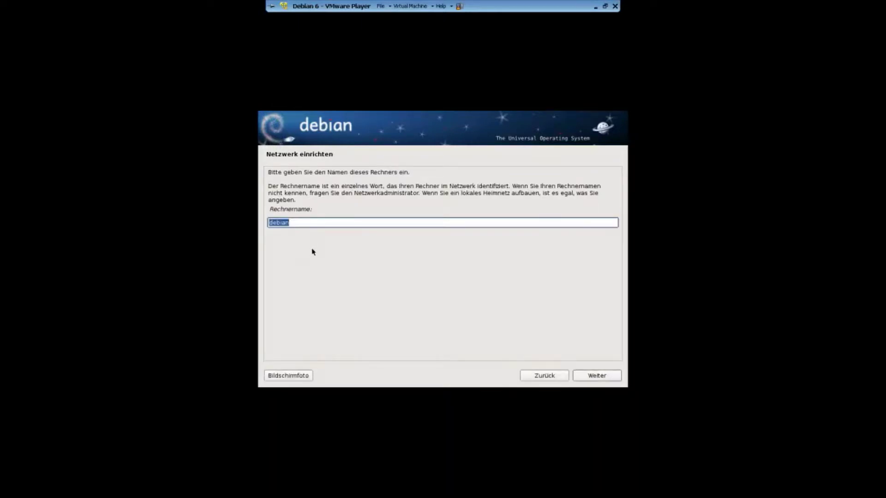
# Step: Keep hostname debian and domain localdomain, then set and confirm the root password
pyautogui.click(612, 377)
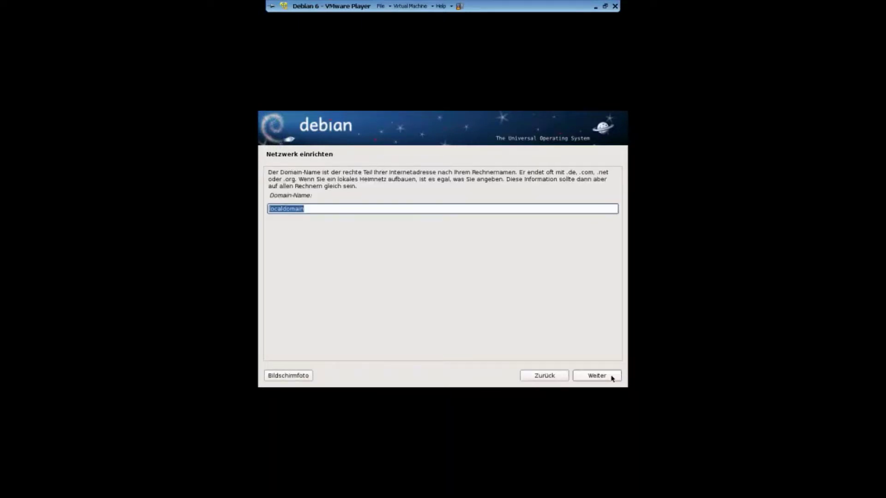
pyautogui.click(612, 377)
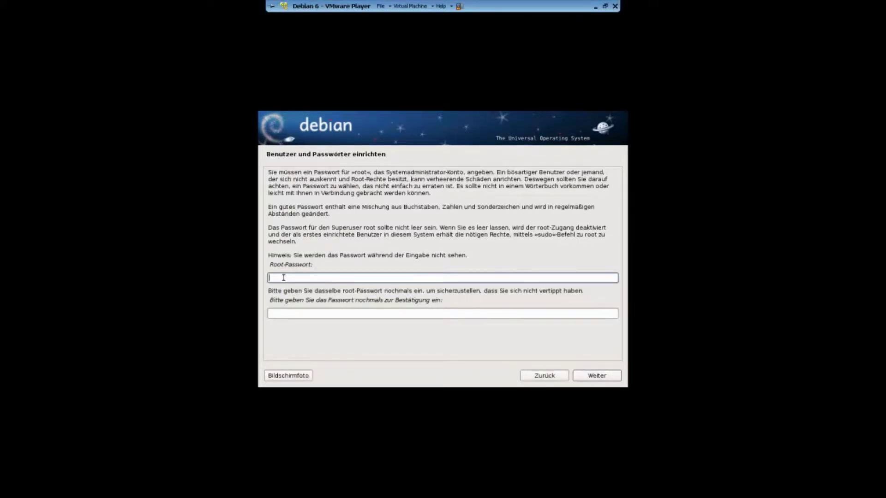
pyautogui.press('Tab')
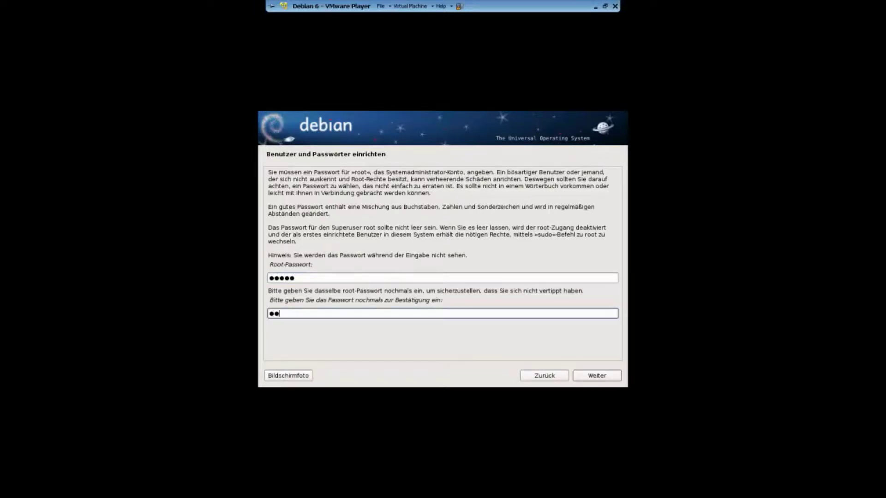
pyautogui.press('Return')
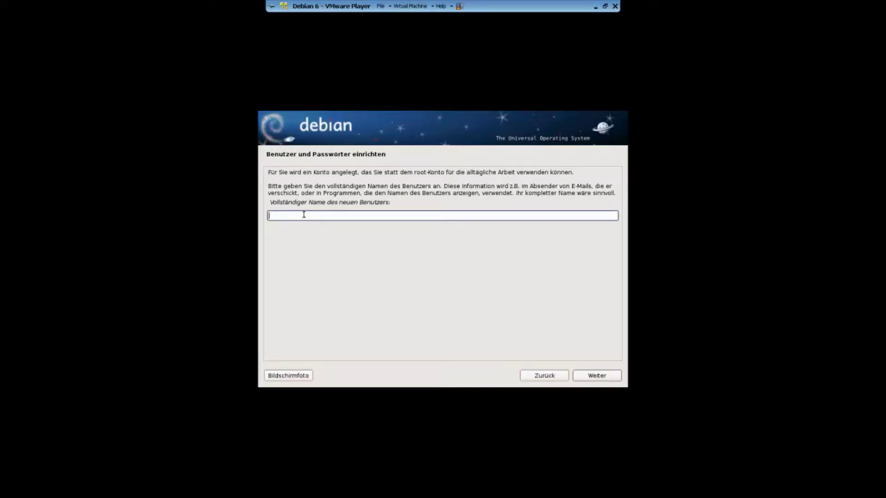
# Step: Enter the new user's full name, accept the suggested username, and set and confirm its password
pyautogui.write('Jet0JLH')
pyautogui.press('Return')
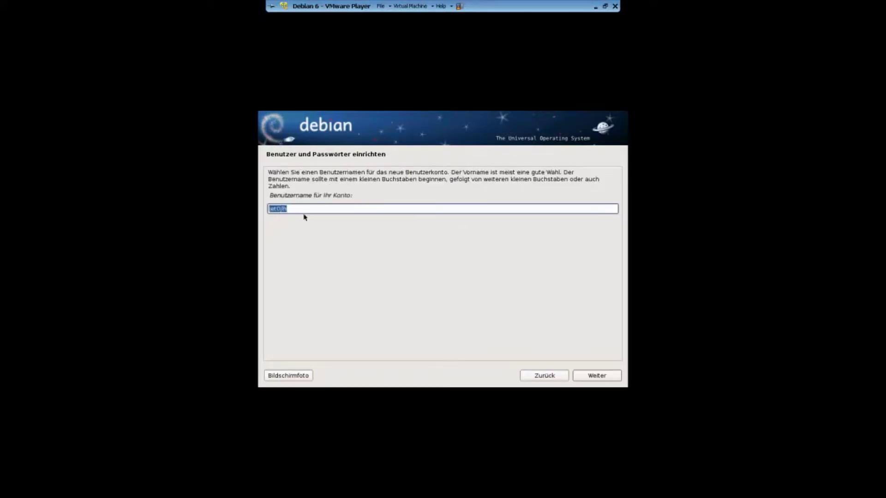
pyautogui.click(602, 375)
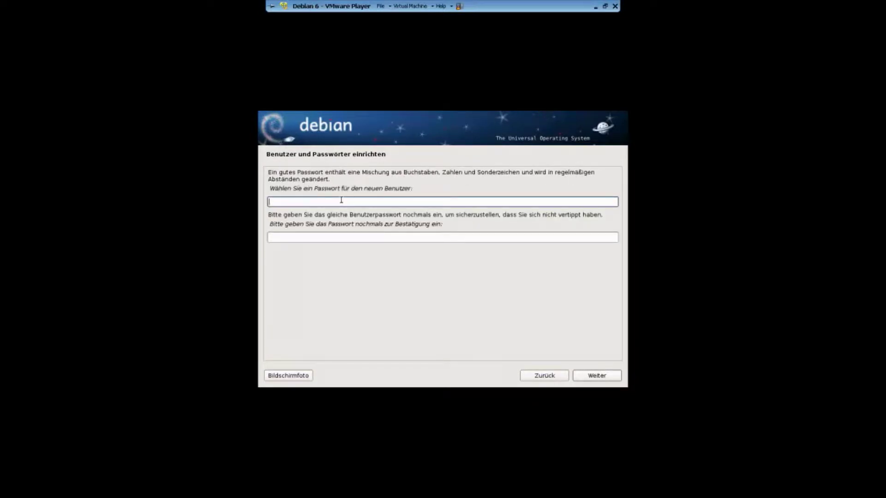
pyautogui.write('*****')
pyautogui.press('Tab')
pyautogui.write('*****')
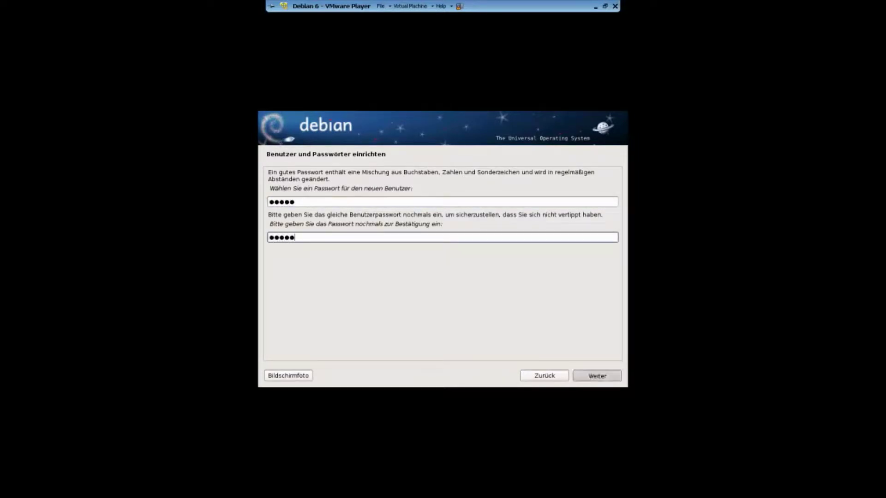
pyautogui.press('Return')
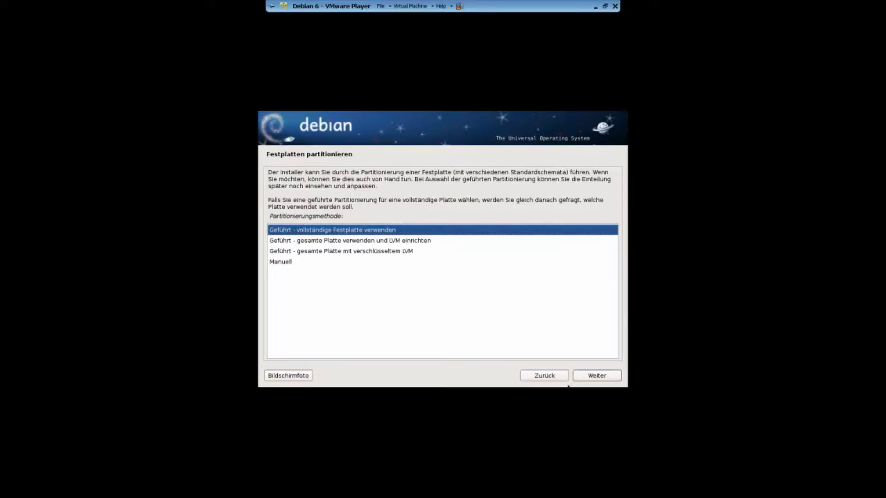
# Step: Guided-partition the whole 10.7 GB SCSI disk with all files in one partition, and write changes
pyautogui.click(585, 381)
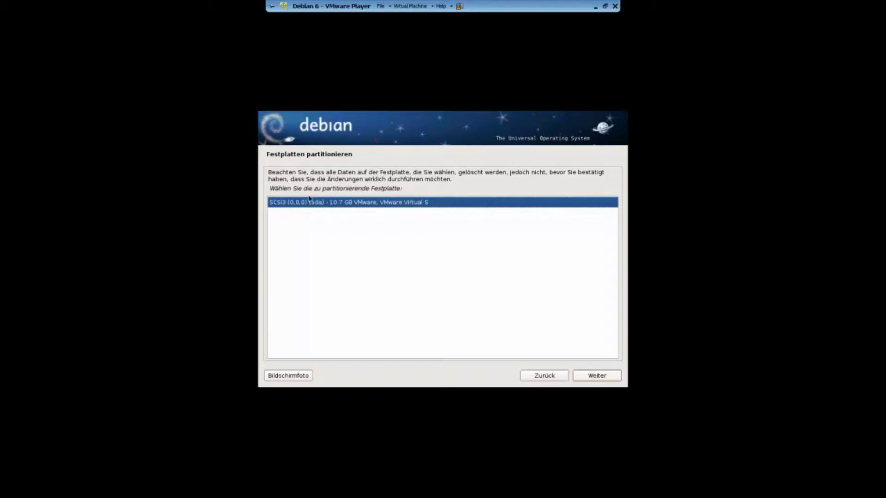
pyautogui.click(604, 377)
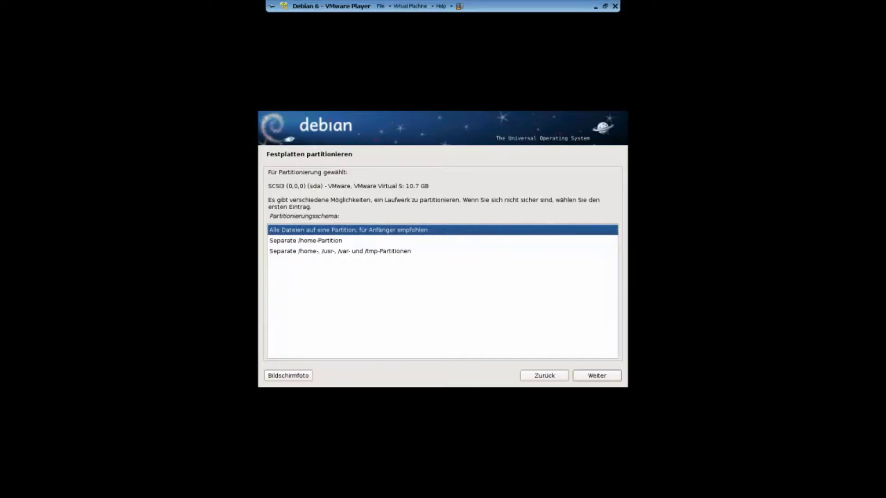
pyautogui.click(607, 380)
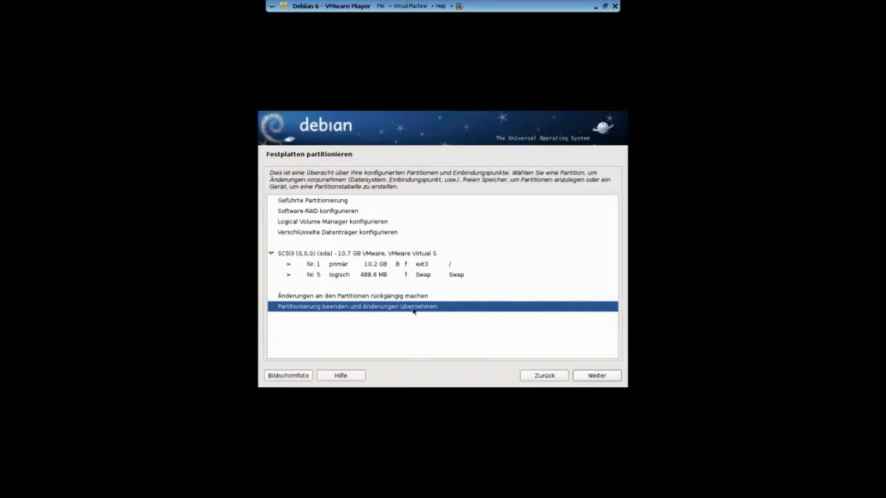
pyautogui.click(597, 377)
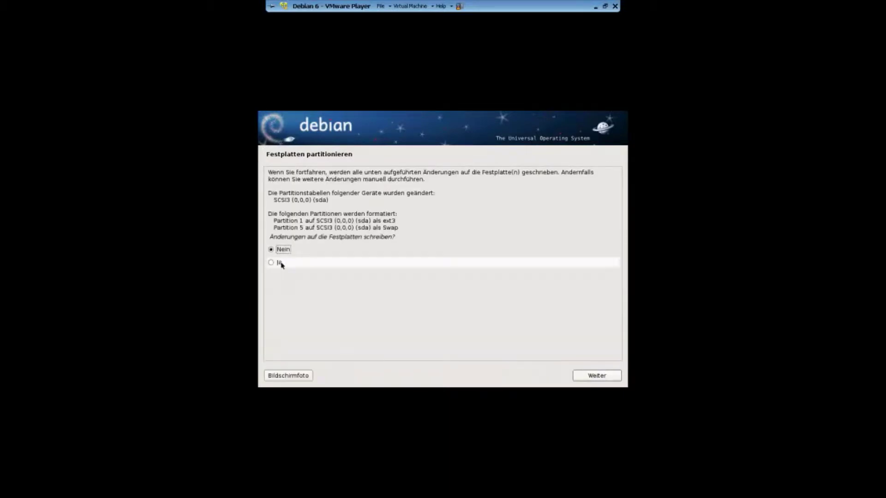
pyautogui.click(281, 263)
pyautogui.click(612, 377)
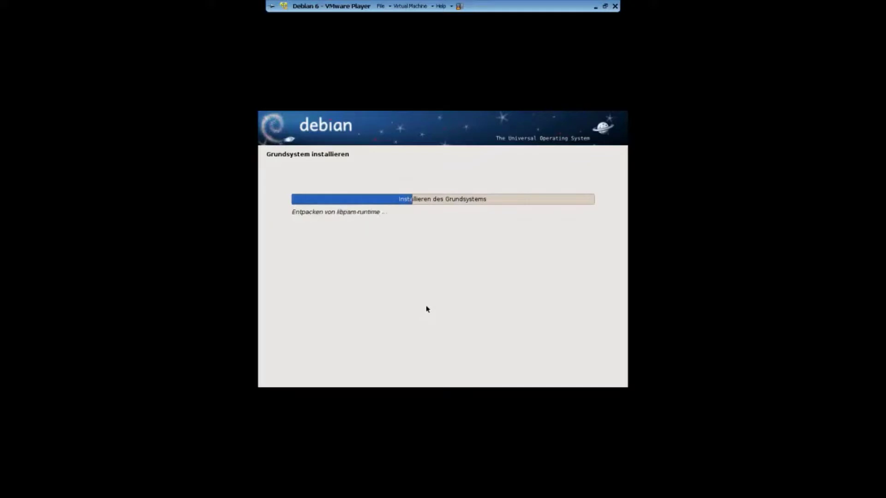
# Step: Exit full screen, shift the VM window slightly left, and release input during base install
pyautogui.hotkey('ctrl', 'alt', 'Return')
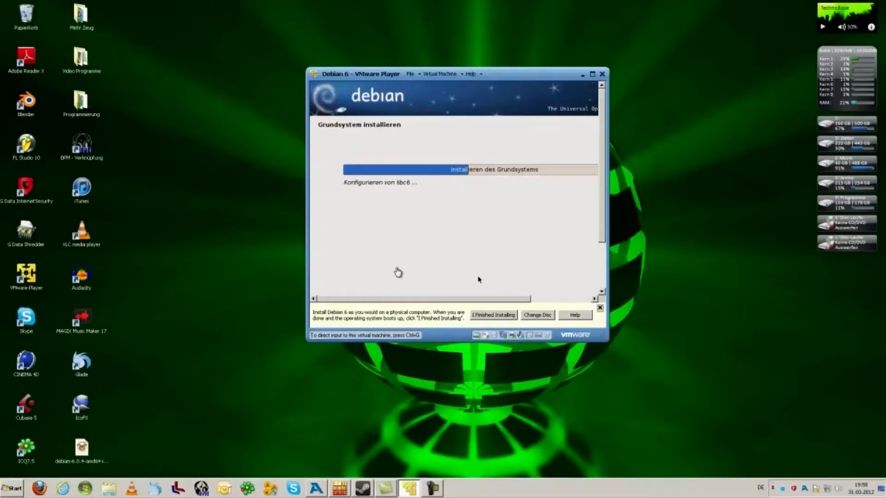
pyautogui.moveTo(494, 73); pyautogui.dragTo(453, 71)
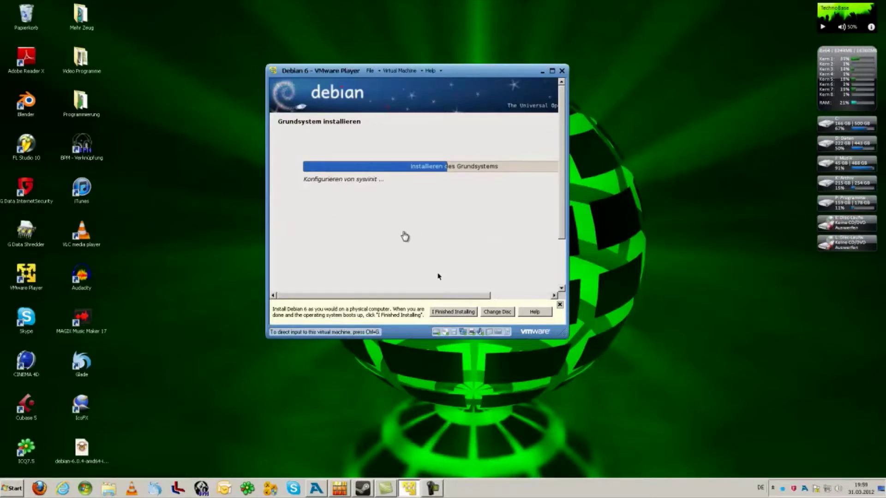
pyautogui.click(439, 276)
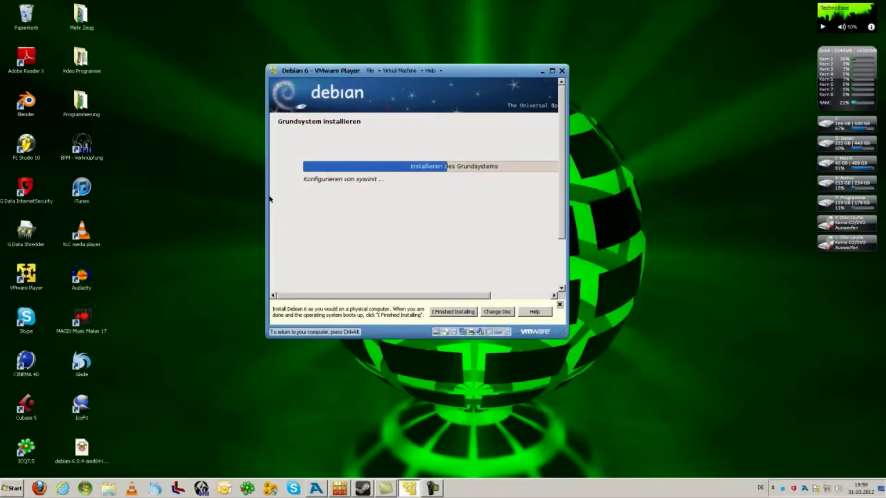
pyautogui.hotkey('ctrl', 'alt')
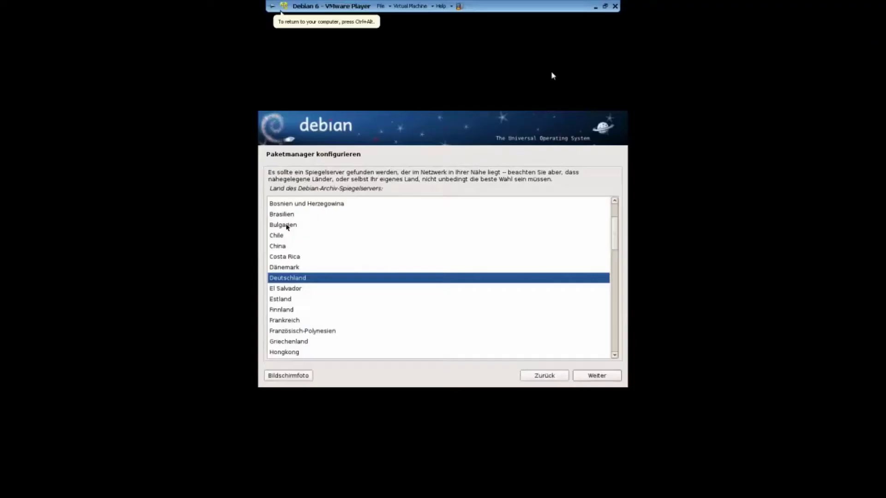
# Step: Back in full screen, keep Deutschland as mirror country, accept ftp.de.debian.org, and skip the HTTP proxy
pyautogui.click(553, 71)
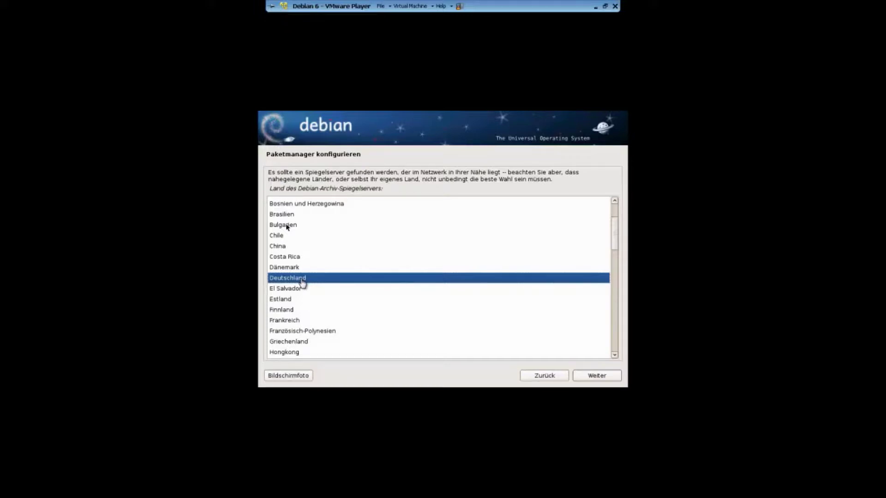
pyautogui.click(286, 226)
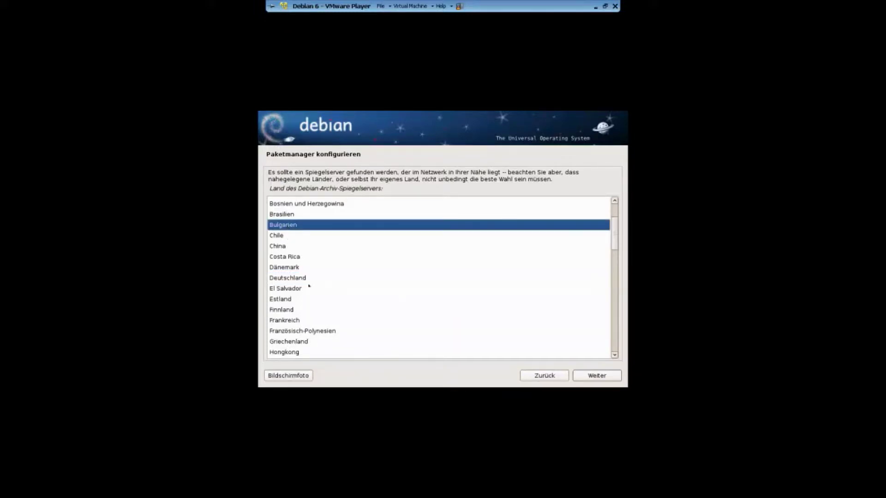
pyautogui.click(301, 279)
pyautogui.click(612, 375)
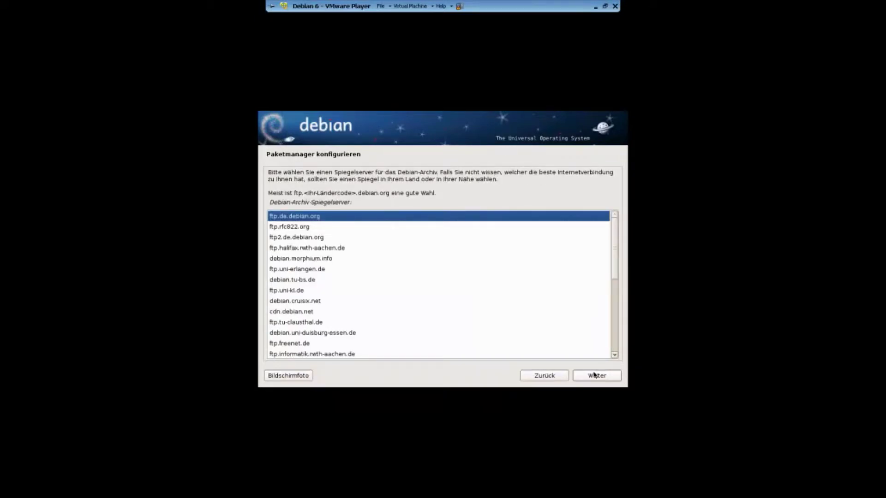
pyautogui.click(595, 375)
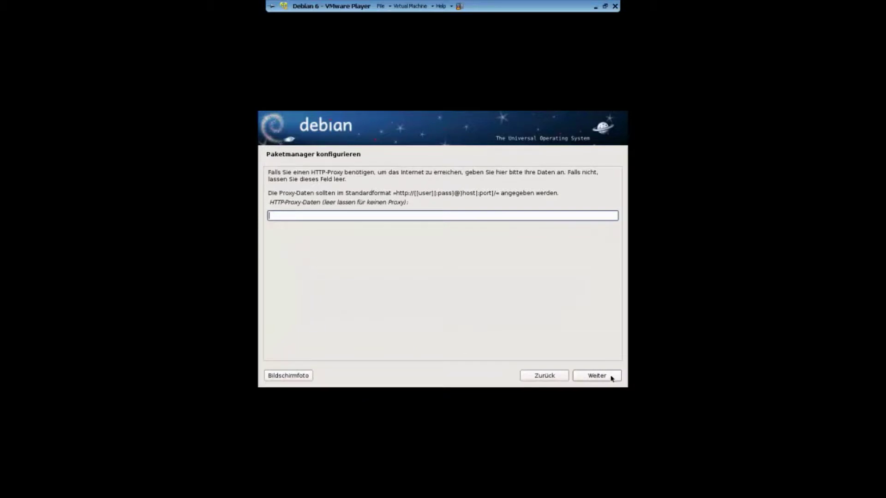
pyautogui.click(612, 376)
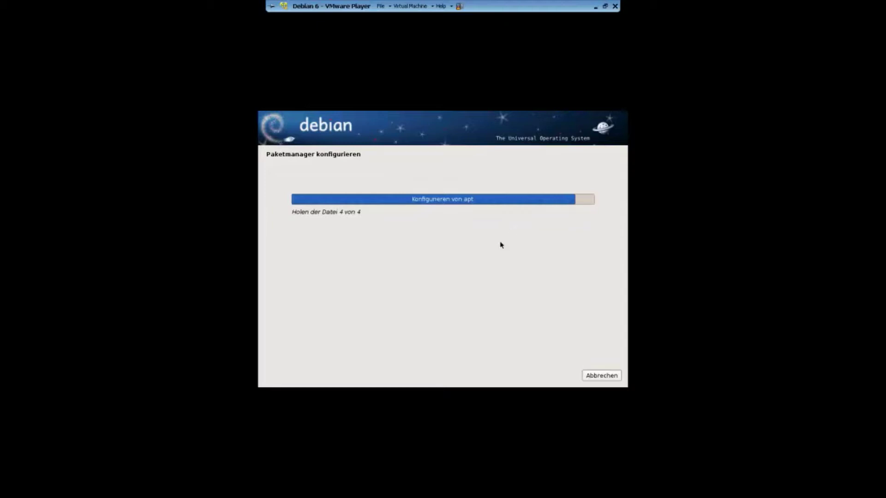
# Step: Acknowledge the archive access error in full screen, then leave full screen while software downloads
pyautogui.hotkey('ctrl', 'alt', 'Return')
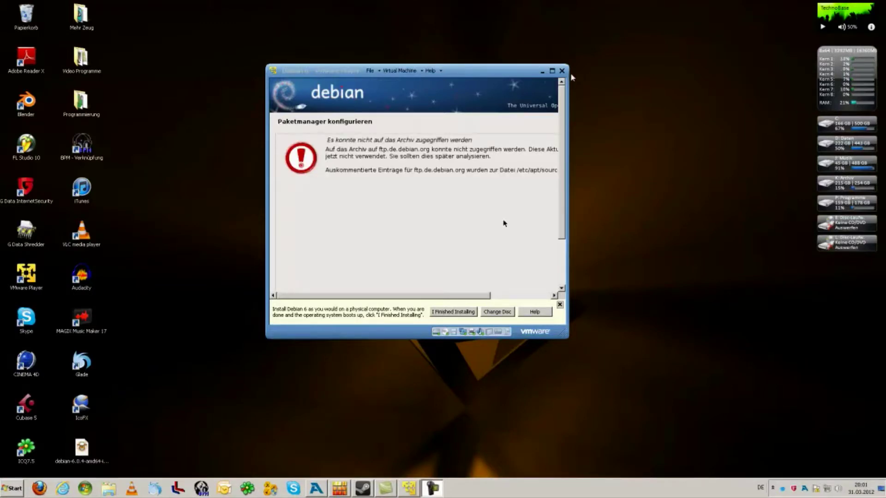
pyautogui.click(552, 70)
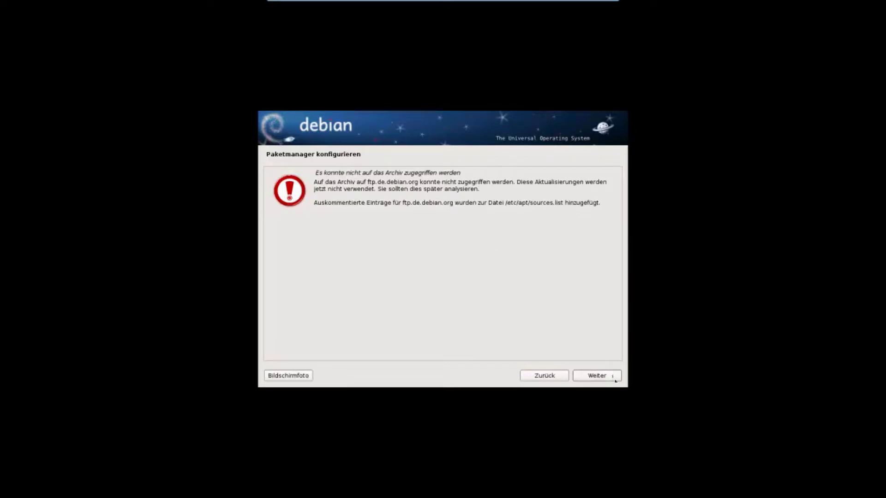
pyautogui.click(600, 376)
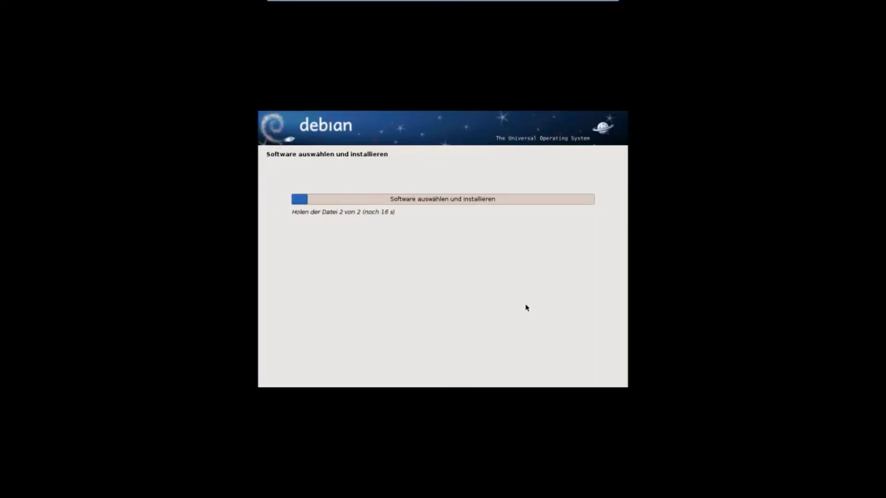
pyautogui.hotkey('ctrl', 'alt', 'Return')
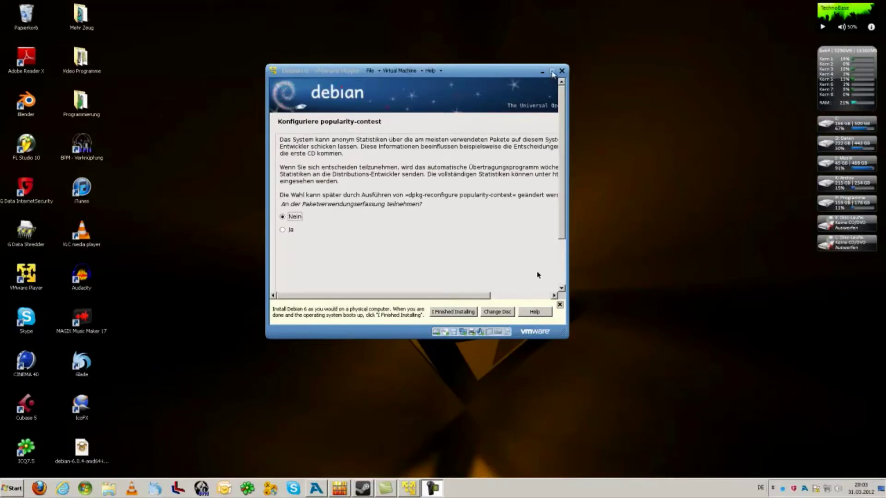
# Step: Decline the popularity contest, tick Web-Server in Softwareauswahl, and start installing the software
pyautogui.click(553, 71)
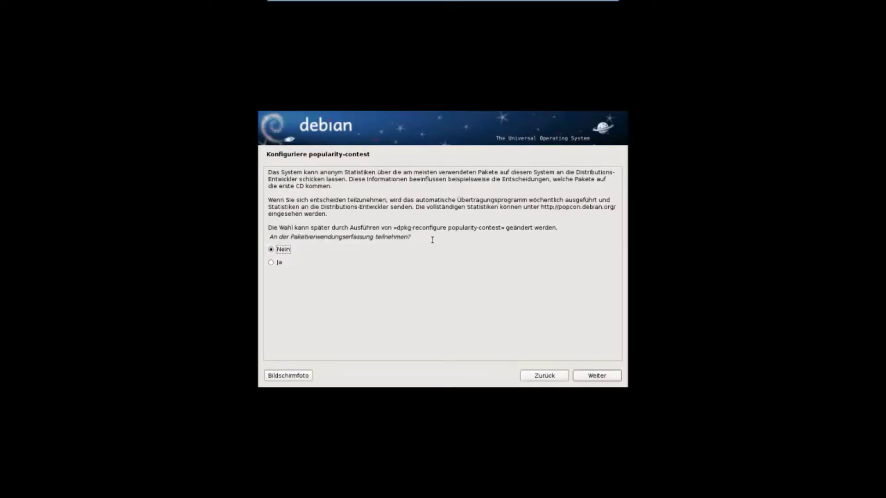
pyautogui.click(596, 376)
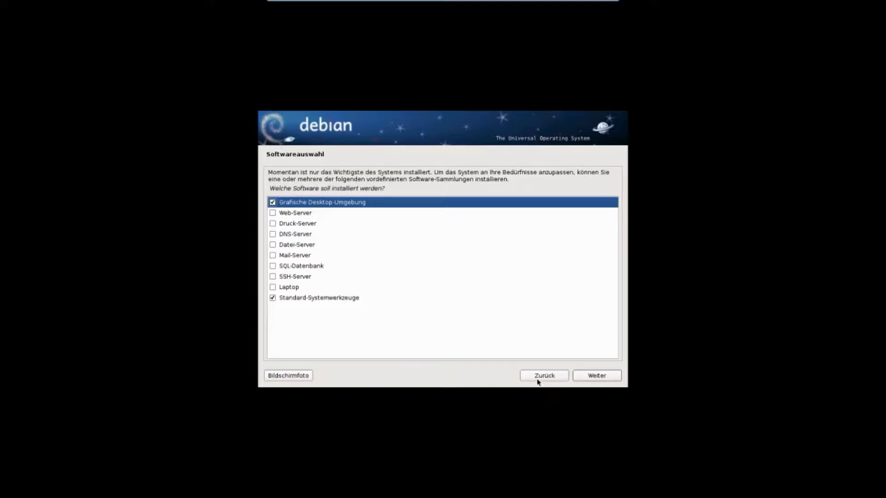
pyautogui.click(273, 214)
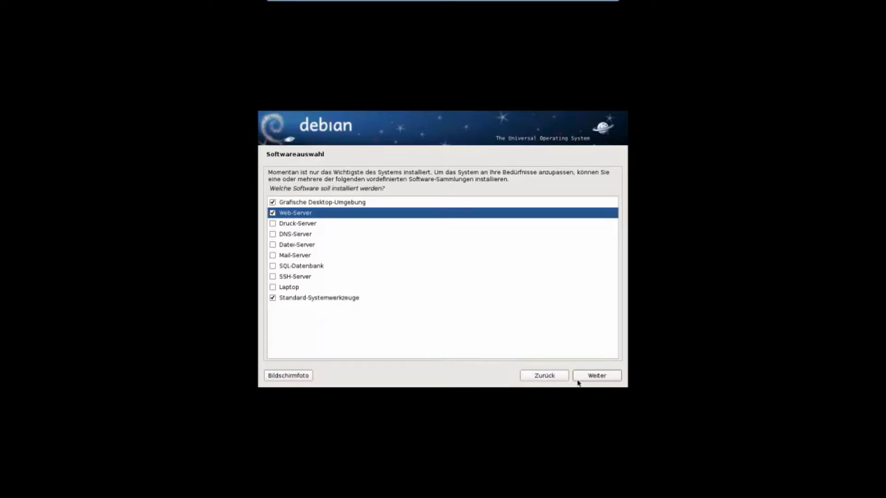
pyautogui.click(598, 375)
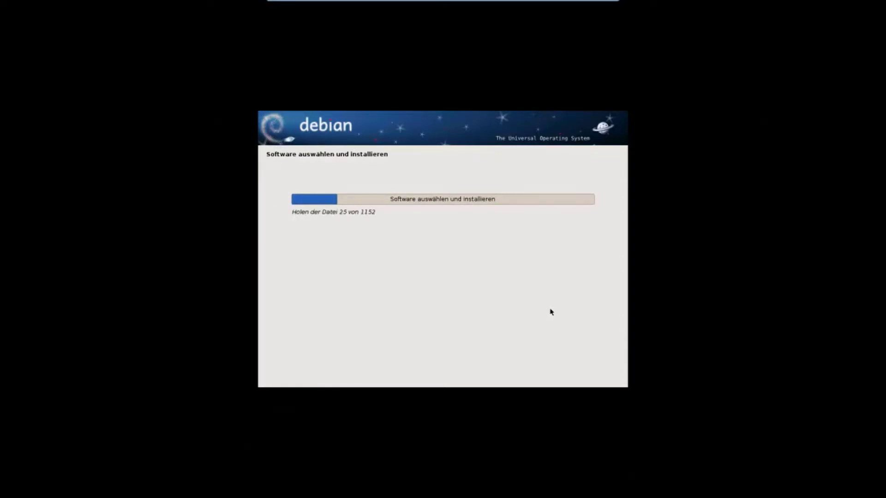
pyautogui.hotkey('ctrl', 'alt', 'Return')
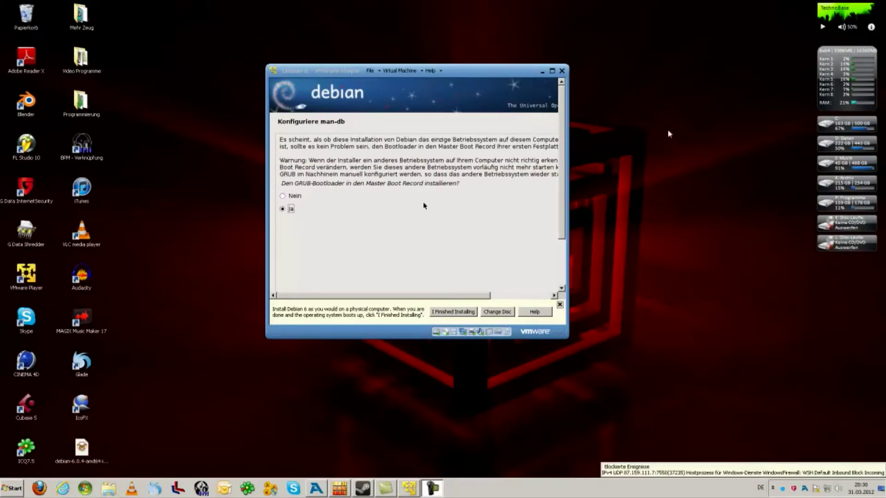
# Step: In full screen, keep Ja to install GRUB to the master boot record and confirm
pyautogui.click(552, 70)
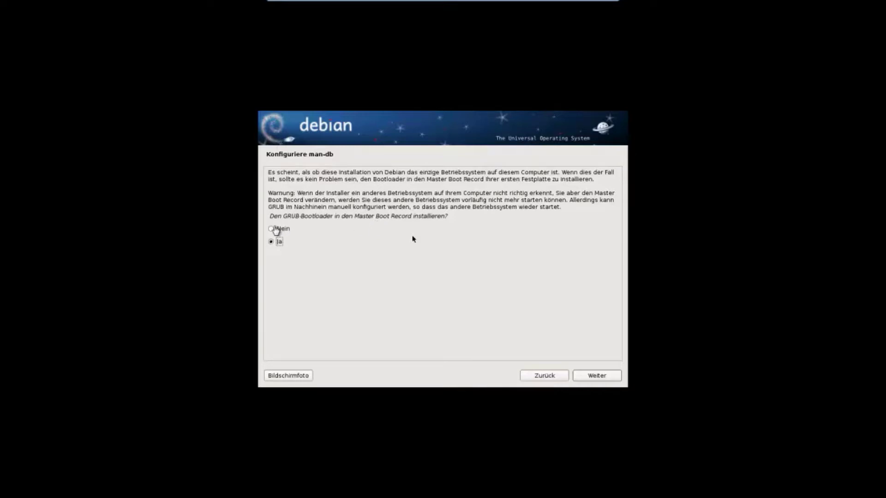
pyautogui.click(345, 262)
pyautogui.click(599, 376)
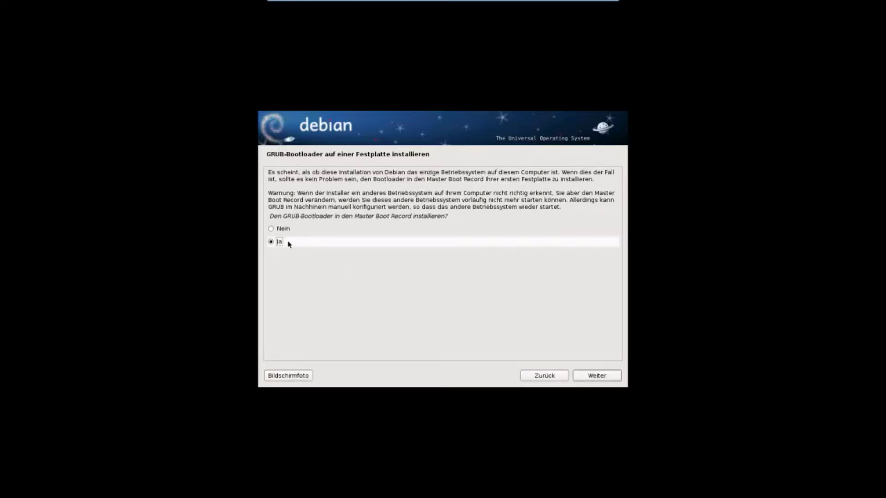
pyautogui.click(613, 376)
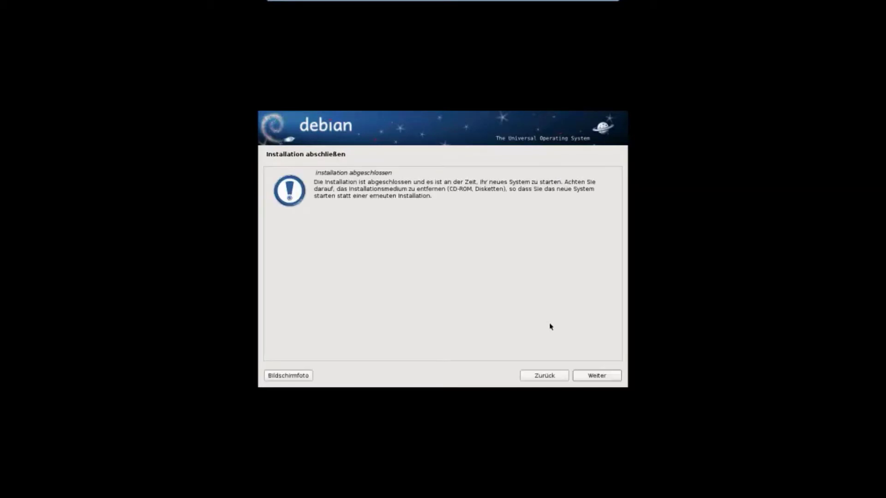
# Step: Dismiss the Installation abgeschlossen message so the VM reboots into the GRUB menu
pyautogui.click(596, 376)
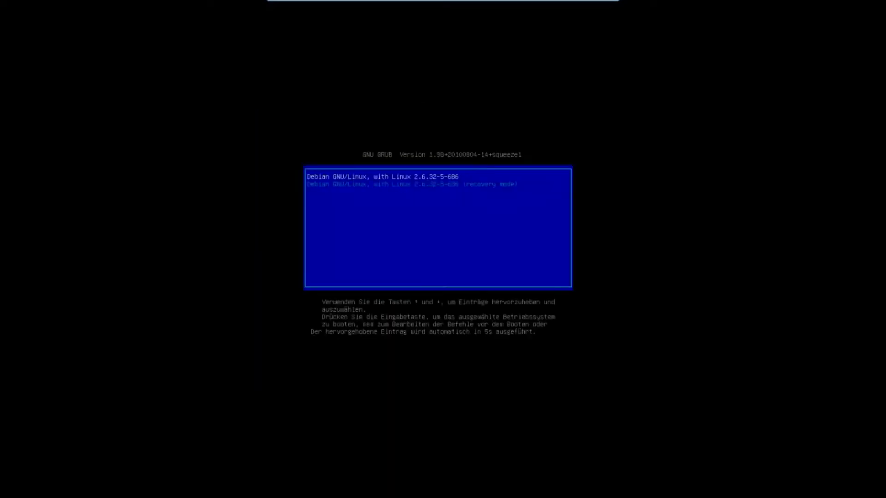
# Step: Halt the GRUB countdown and boot the normal Debian GNU/Linux entry, not recovery mode
pyautogui.press('Up')
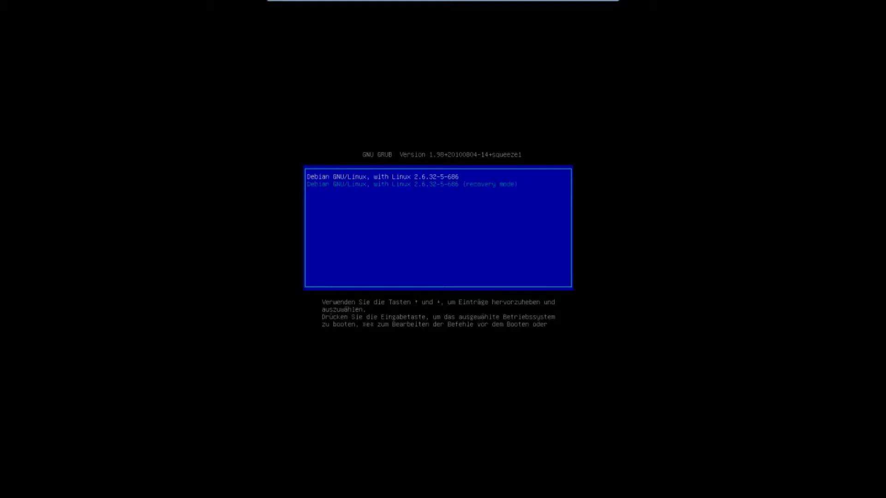
pyautogui.press('Down')
pyautogui.press('Up')
pyautogui.press('Down')
pyautogui.press('Up')
pyautogui.press('Down')
pyautogui.press('Up')
pyautogui.press('Down')
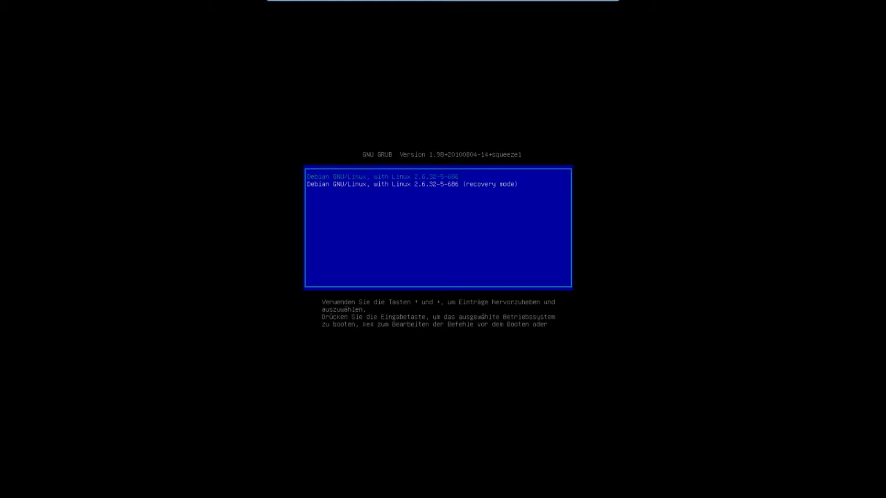
pyautogui.press('Up')
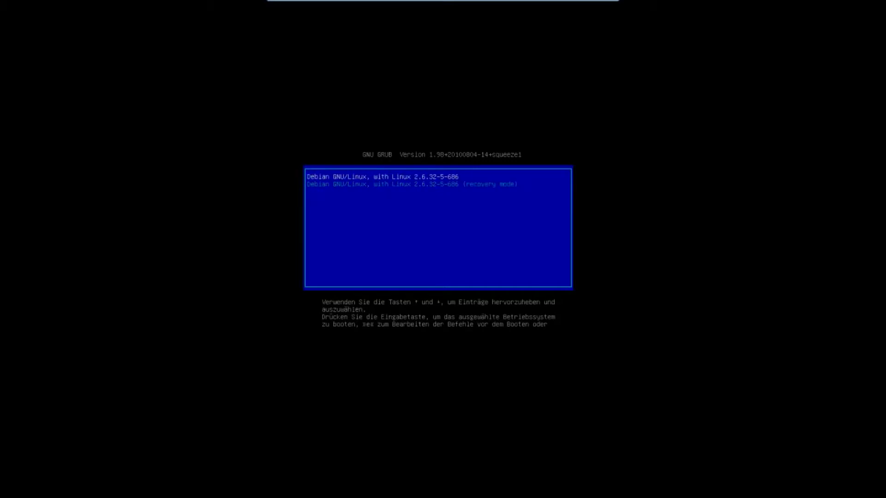
pyautogui.press('Return')
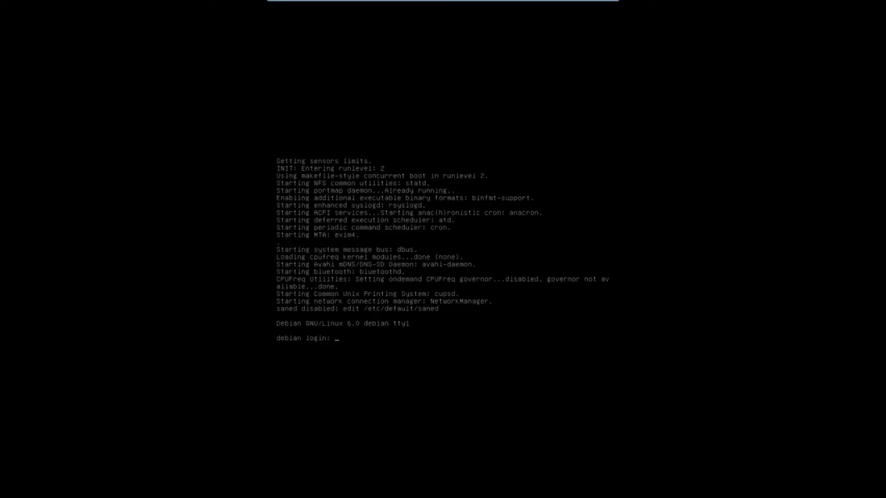
# Step: Switch to console tty2, return to tty1's boot log and login prompt, then run the VM full screen
pyautogui.hotkey('ctrl', 'alt', 'Return')
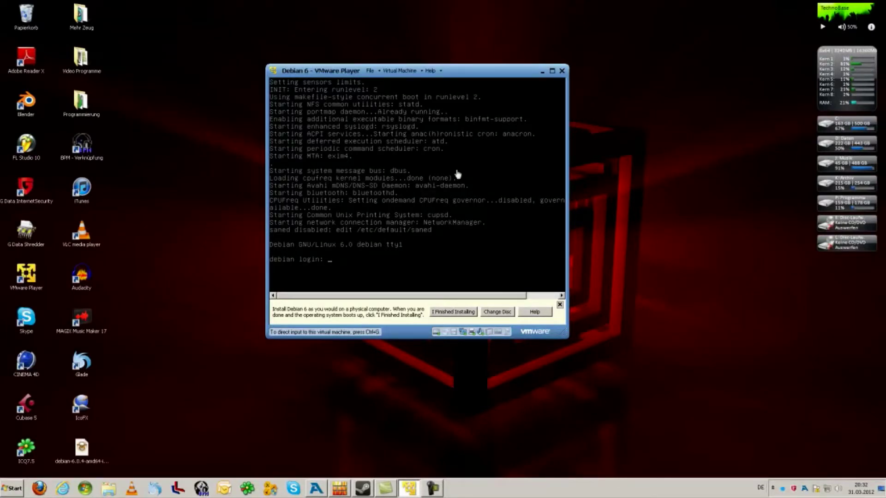
pyautogui.click(406, 214)
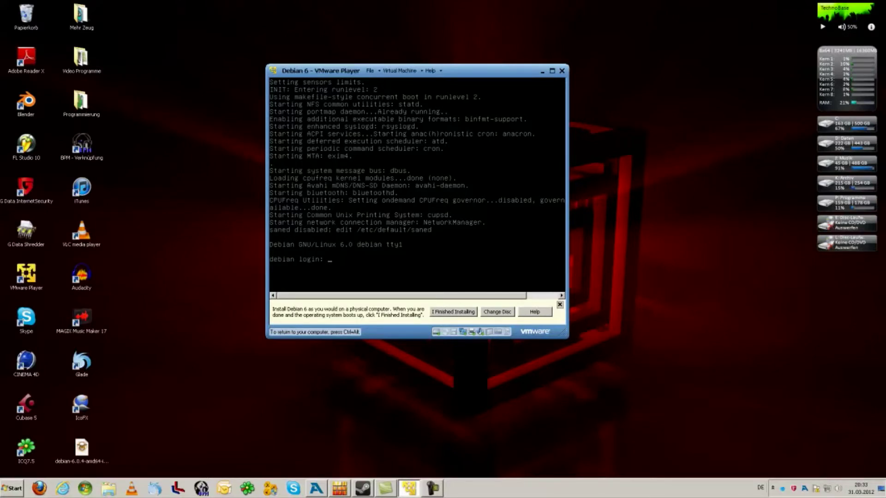
pyautogui.hotkey('alt', 'F2')
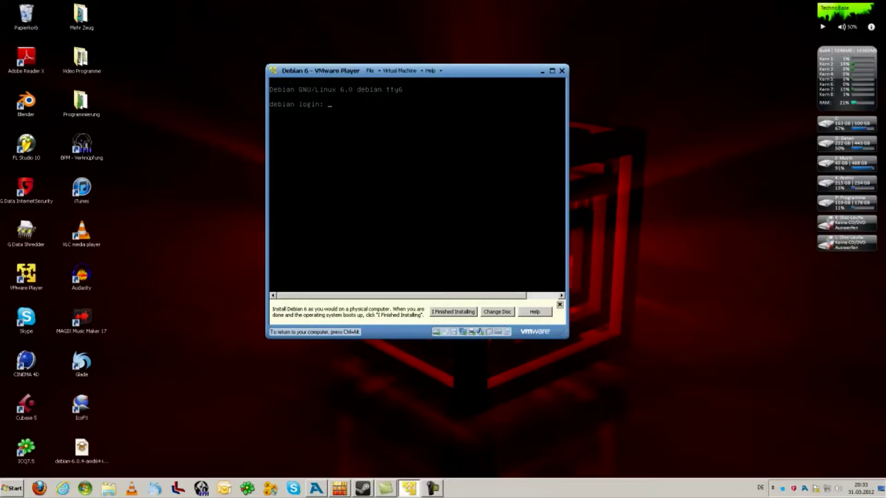
pyautogui.hotkey('alt', 'F1')
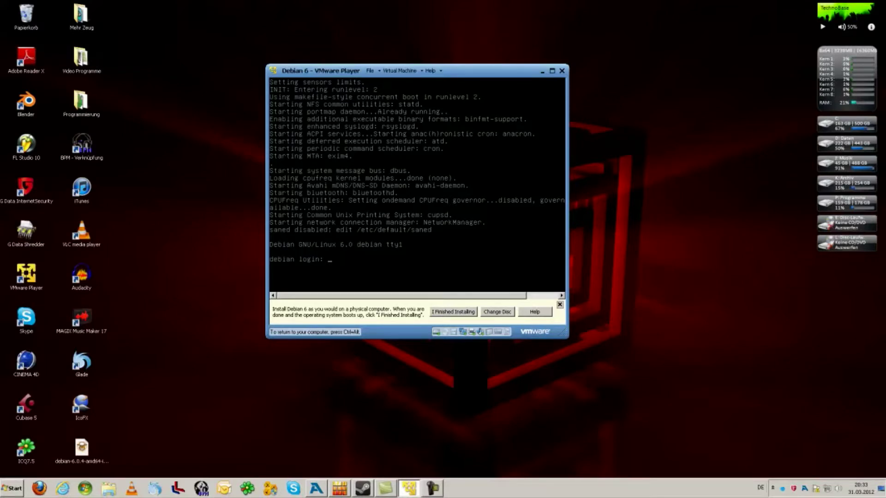
pyautogui.click(552, 71)
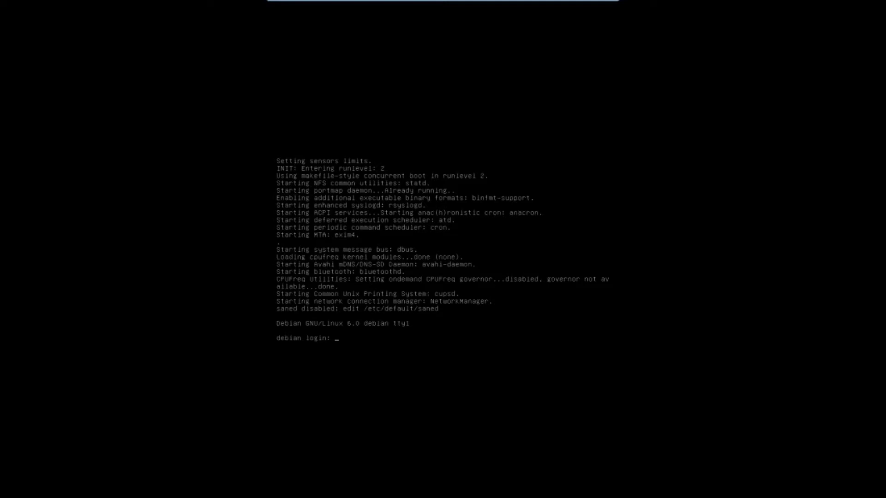
# Step: Log in on tty1 as root with the account password, then restore the VM to full screen
pyautogui.write('root')
pyautogui.press('Return')
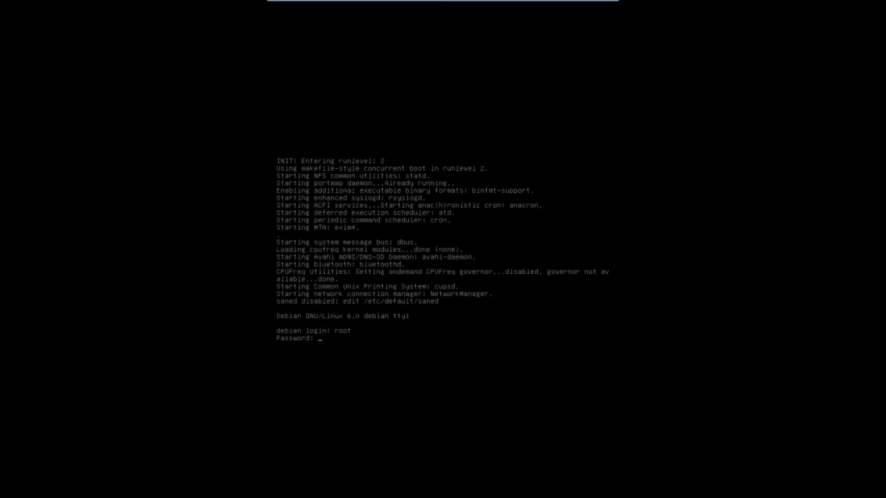
pyautogui.press('Return')
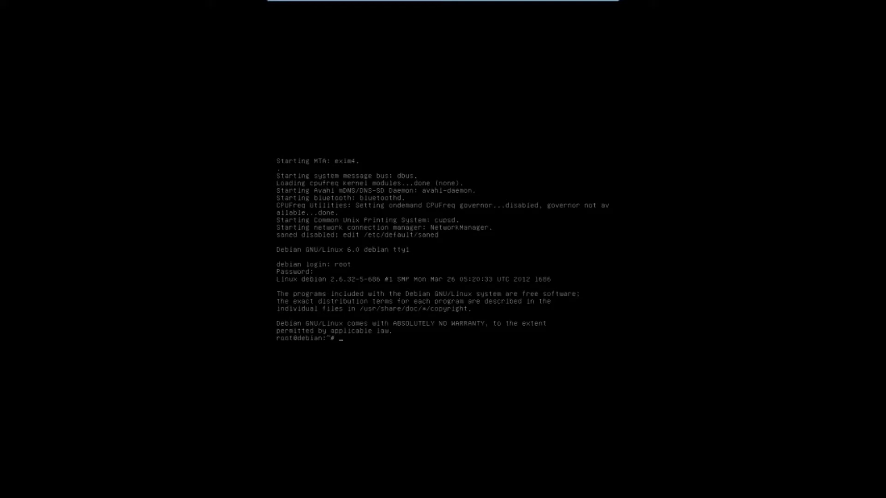
pyautogui.hotkey('ctrl', 'alt', 'Return')
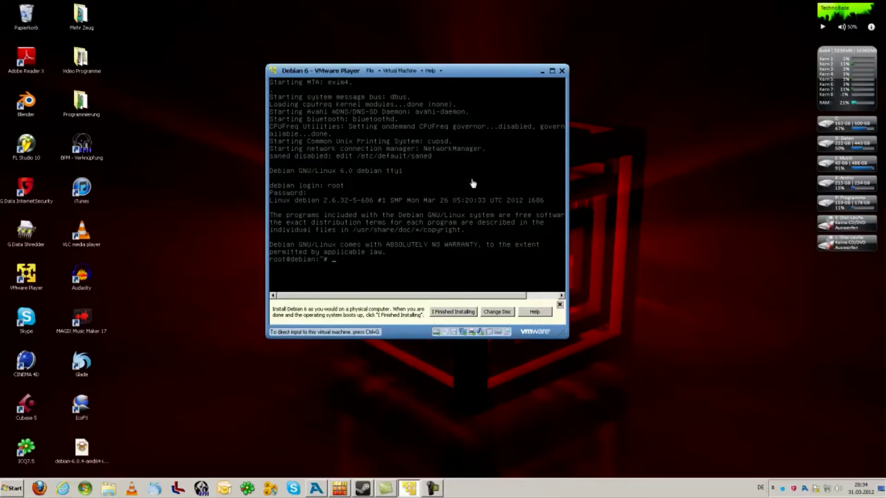
pyautogui.click(552, 72)
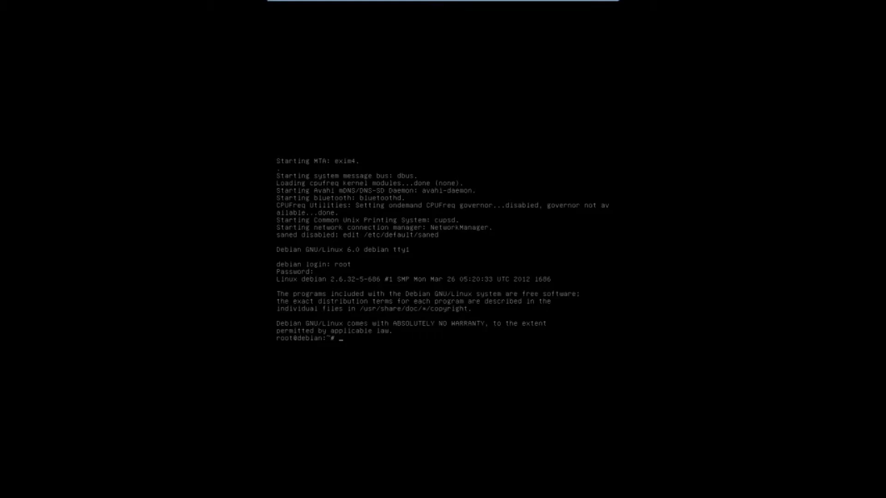
# Step: Run 'aptitude update', then recall it and edit the command to 'aptitude install'
pyautogui.write('aptitude update')
pyautogui.press('Return')
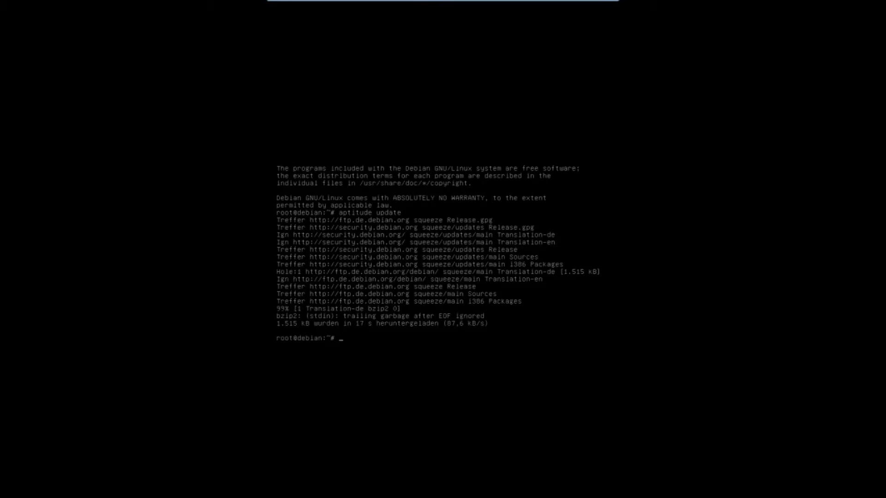
pyautogui.press('Up')
pyautogui.press('BackSpace')
pyautogui.press('BackSpace')
pyautogui.press('BackSpace')
pyautogui.press('BackSpace')
pyautogui.press('BackSpace')
pyautogui.press('BackSpace')
pyautogui.write('is')
pyautogui.press('BackSpace')
pyautogui.write('nstall')
# Step: Run 'aptitude install gnome-desktop' and answer y to download the 246 packages (354 MB)
pyautogui.write('gnome-desktop')
pyautogui.press('Return')
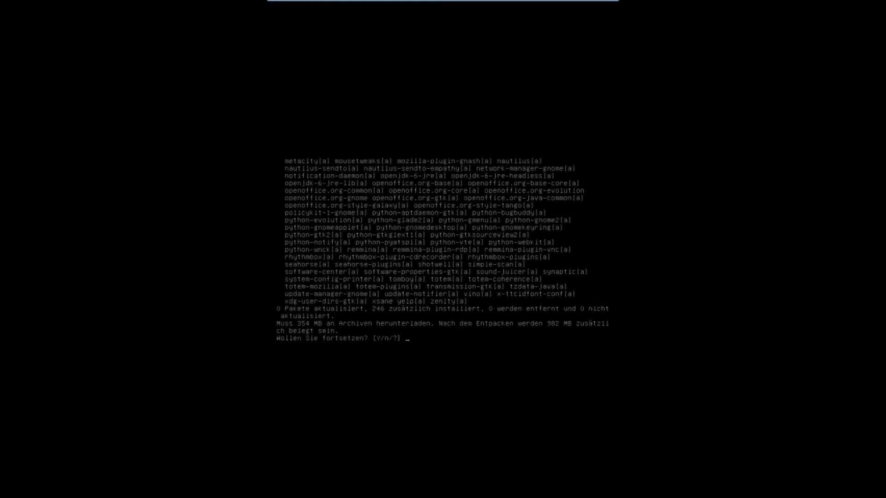
pyautogui.write('y')
pyautogui.press('Return')
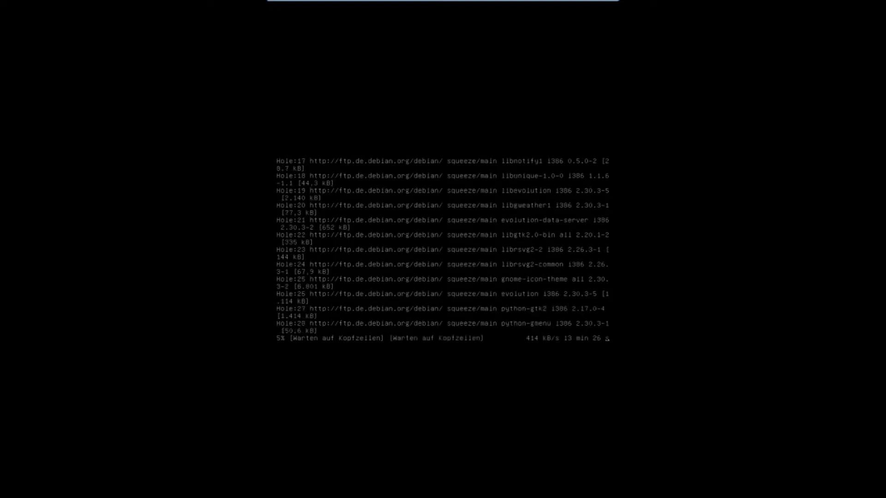
# Step: Check on the finished gnome-desktop install from windowed view, then return the VM to full screen
pyautogui.hotkey('ctrl', 'alt', 'Return')
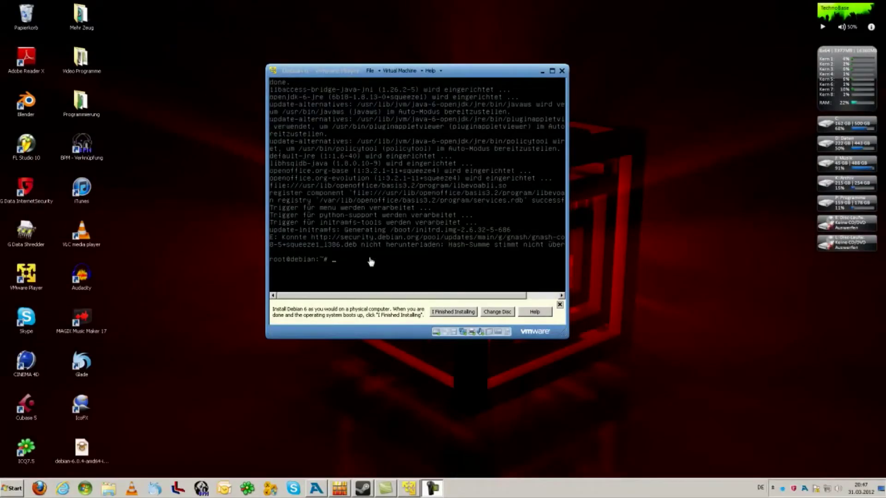
pyautogui.click(371, 261)
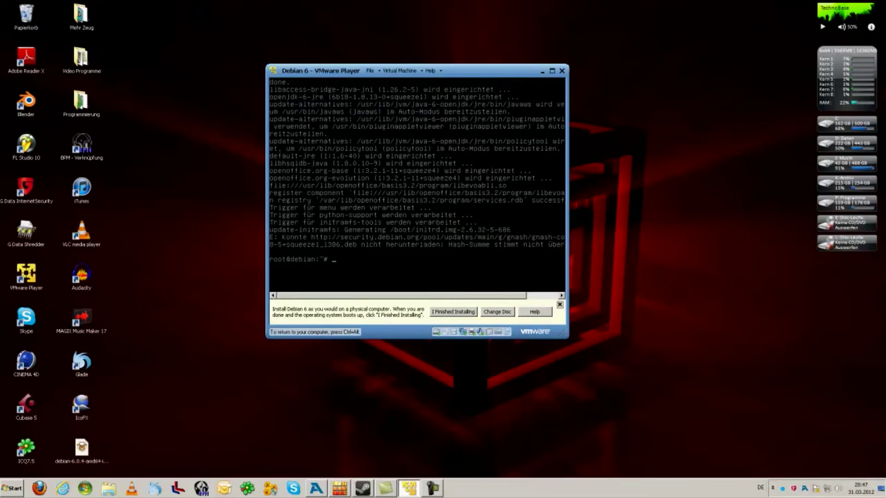
pyautogui.click(552, 70)
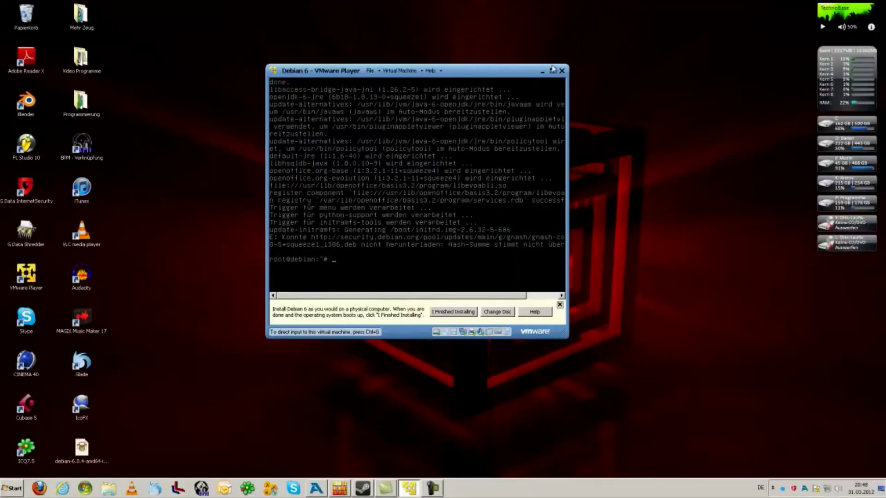
# Step: Restart the Debian guest with the 'reboot' command at the root prompt
pyautogui.click(554, 69)
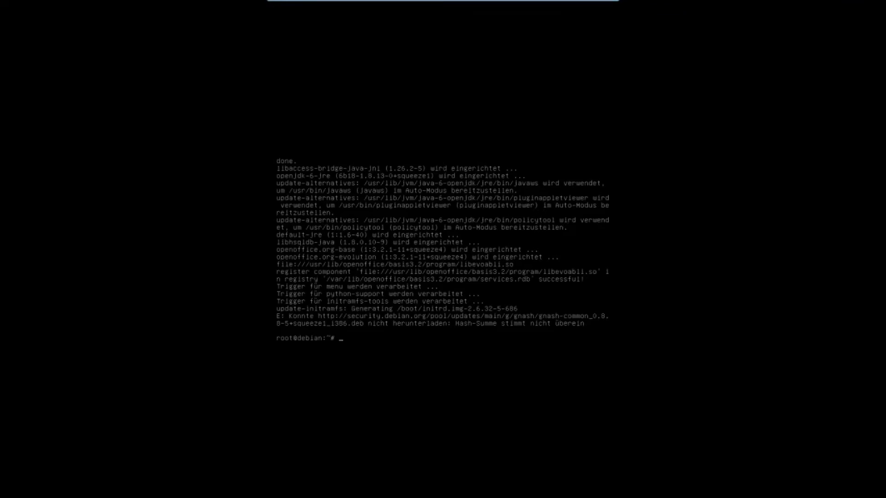
pyautogui.write('reboot')
pyautogui.press('Return')
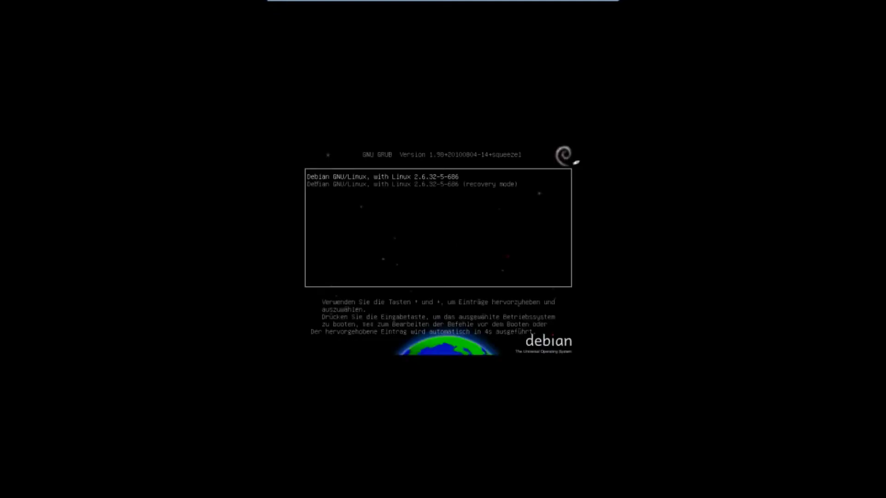
# Step: Boot the default Debian kernel from GRUB right away to reach the GDM login screen
pyautogui.press('Return')
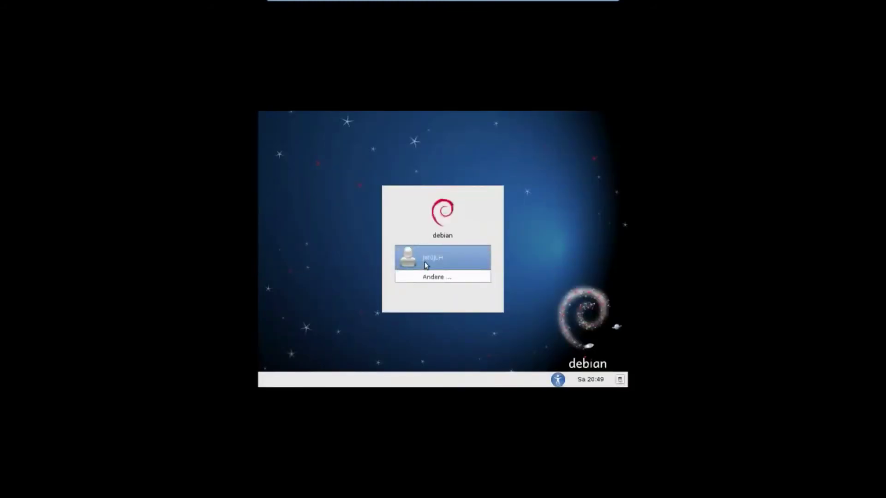
# Step: Log into GNOME as the listed user with their password, then show the VM in a window
pyautogui.click(425, 263)
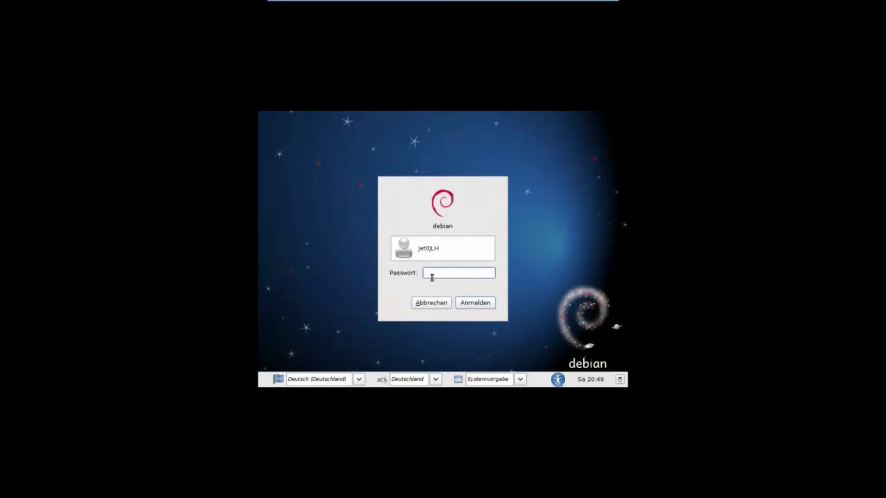
pyautogui.write('******')
pyautogui.press('Return')
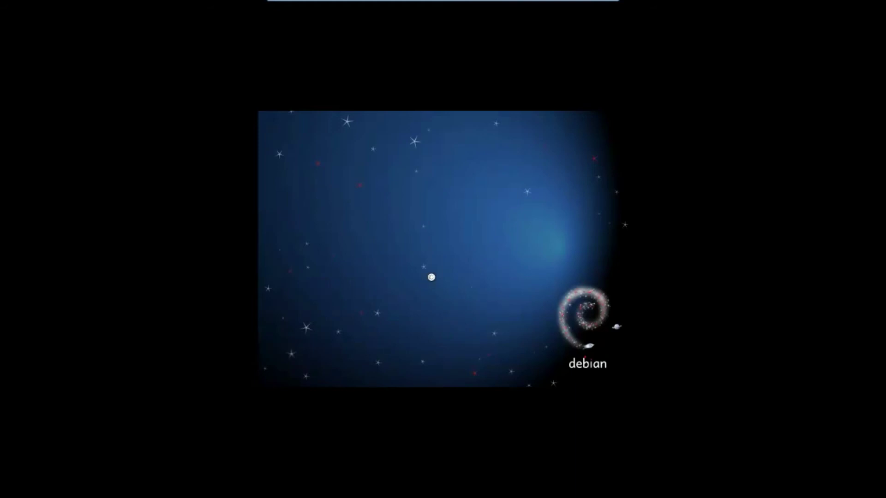
pyautogui.hotkey('ctrl', 'alt', 'Return')
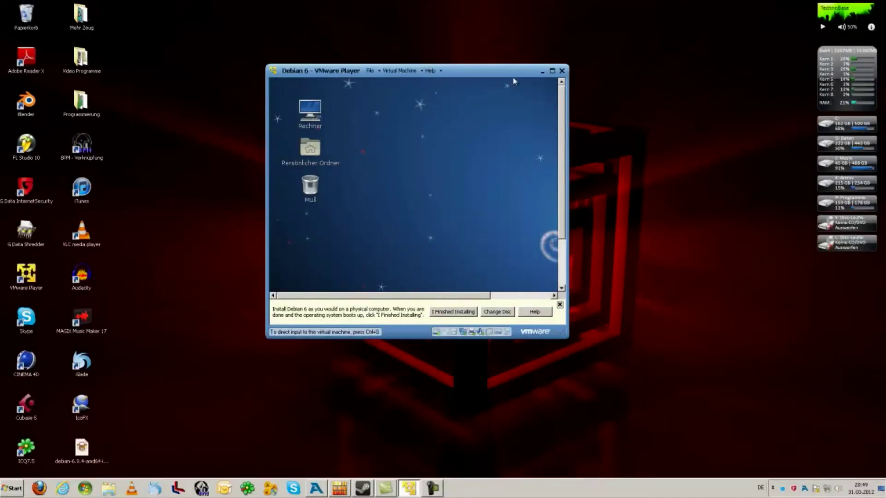
# Step: Enlarge the Debian window, trying full screen and maximize before restoring and resizing it
pyautogui.moveTo(567, 336); pyautogui.dragTo(796, 442)
pyautogui.click(626, 71)
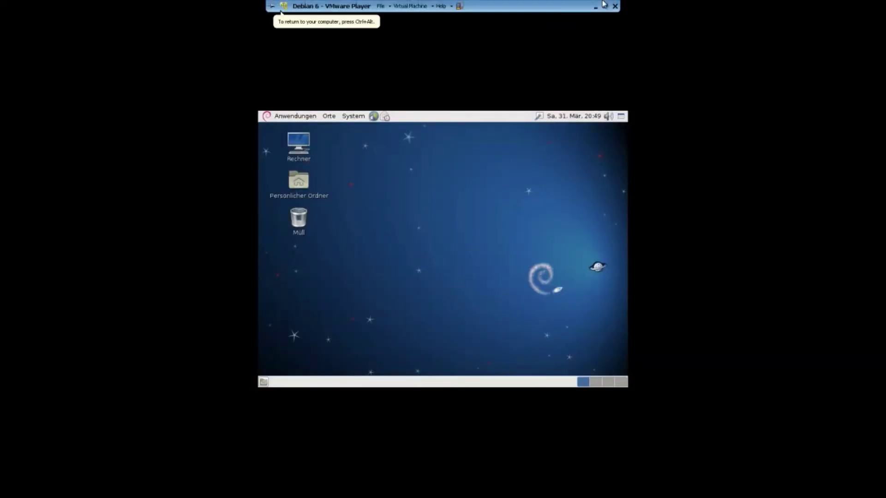
pyautogui.click(604, 7)
pyautogui.doubleClick(550, 72)
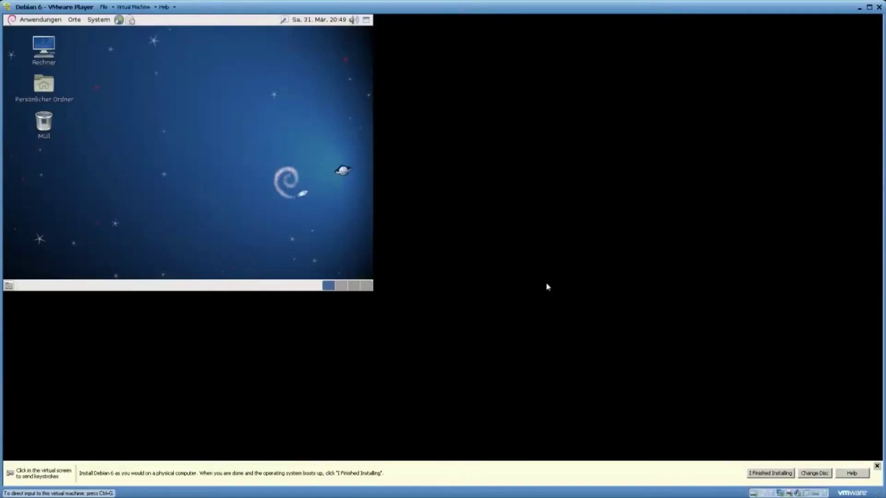
pyautogui.doubleClick(524, 3)
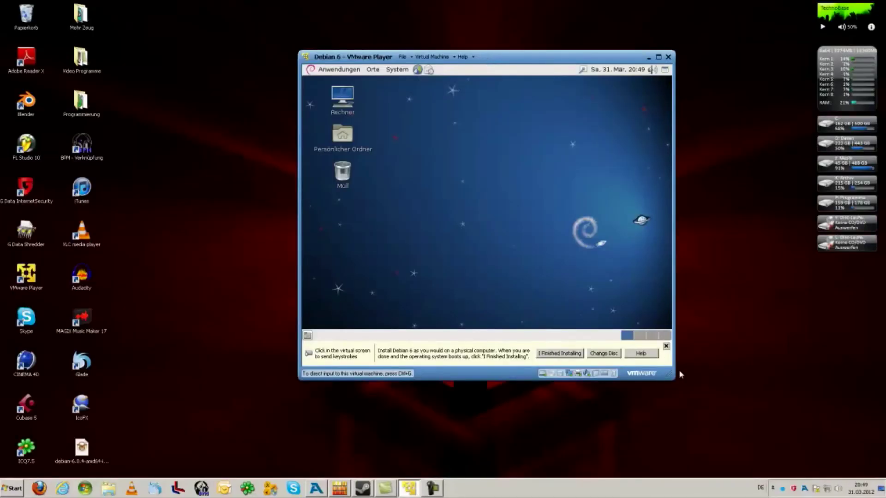
pyautogui.moveTo(676, 380); pyautogui.dragTo(783, 452)
# Step: Reposition the Debian window near the screen's middle, releasing the mouse from the guest
pyautogui.moveTo(581, 57); pyautogui.dragTo(464, 25)
pyautogui.click(421, 279)
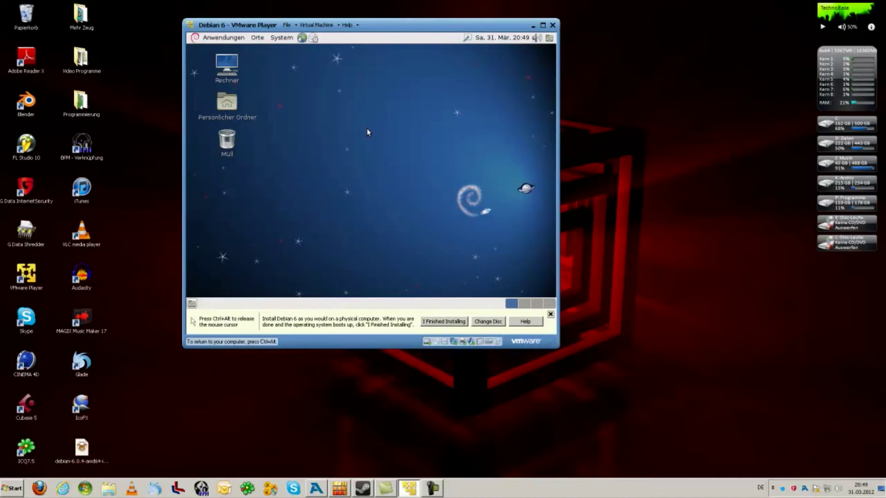
pyautogui.hotkey('ctrl', 'alt')
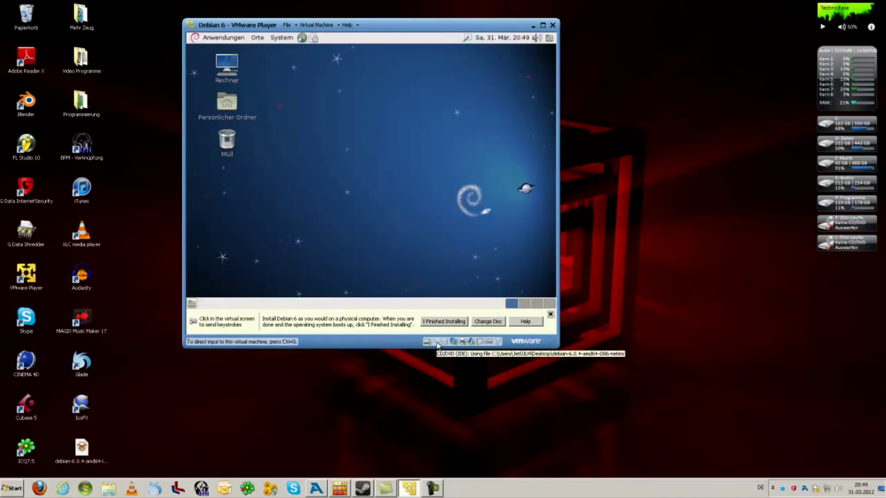
pyautogui.moveTo(381, 26); pyautogui.dragTo(430, 62)
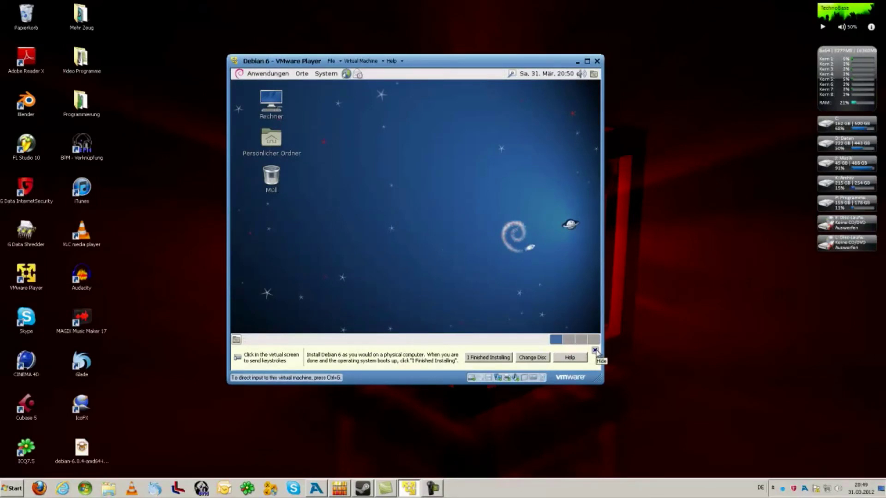
# Step: Dismiss the installation hint bar and inspect the CD/DVD drive menu without changing anything
pyautogui.click(596, 350)
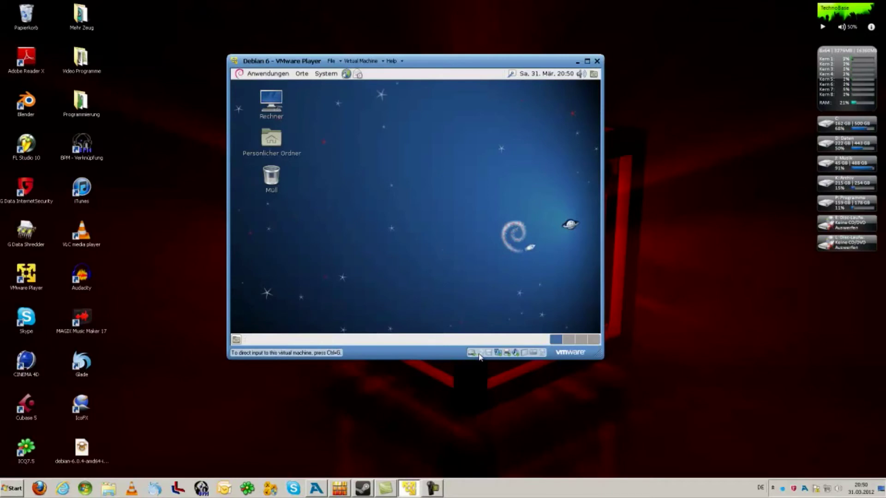
pyautogui.click(480, 353)
pyautogui.click(479, 356)
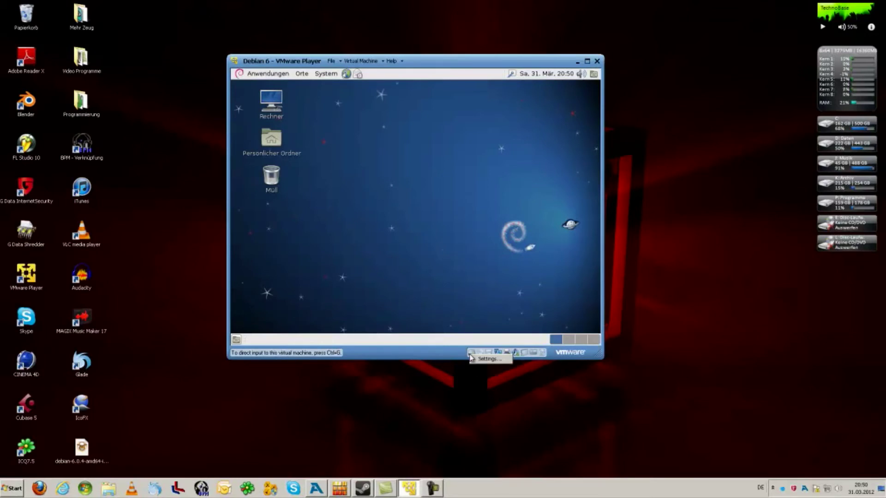
pyautogui.click(481, 354)
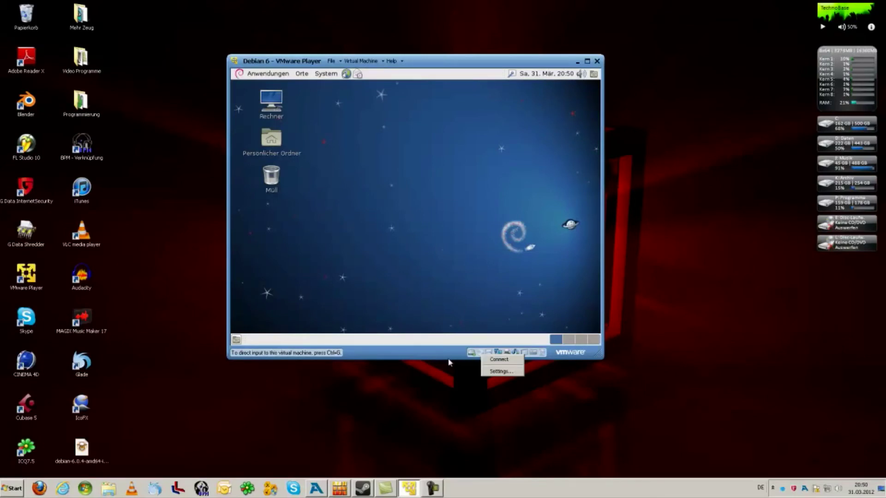
pyautogui.click(462, 355)
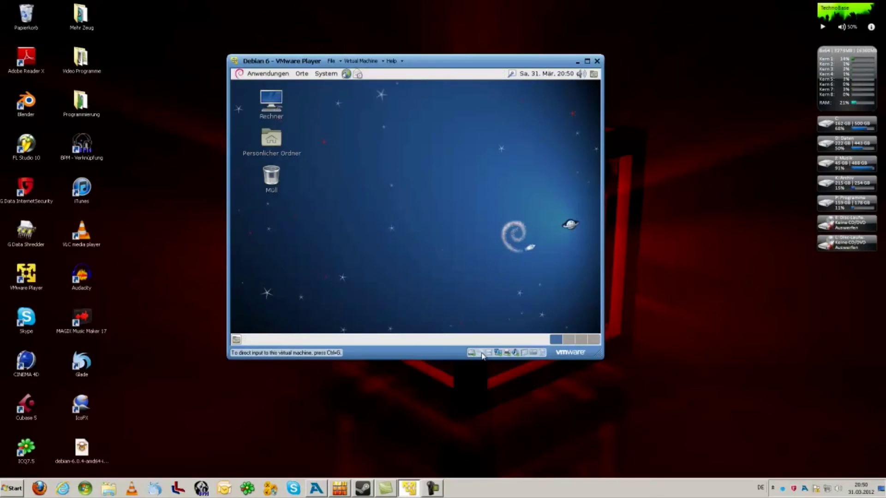
pyautogui.click(485, 354)
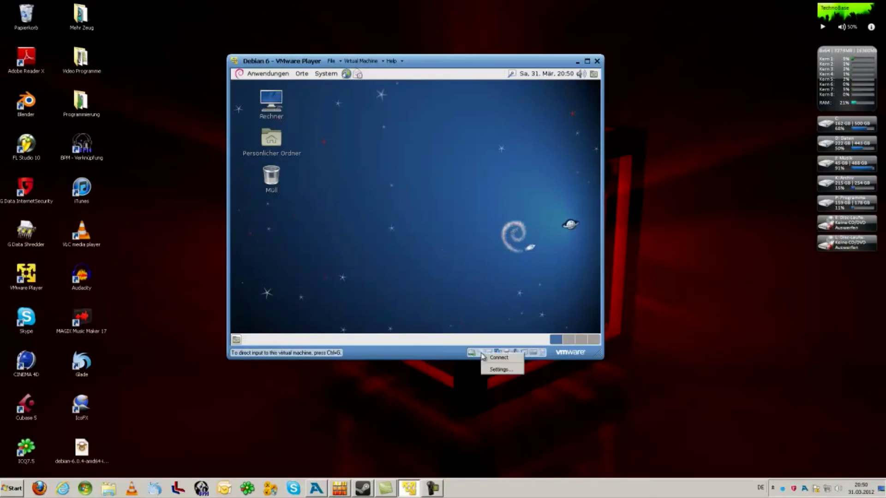
pyautogui.click(454, 360)
pyautogui.click(479, 354)
pyautogui.click(402, 362)
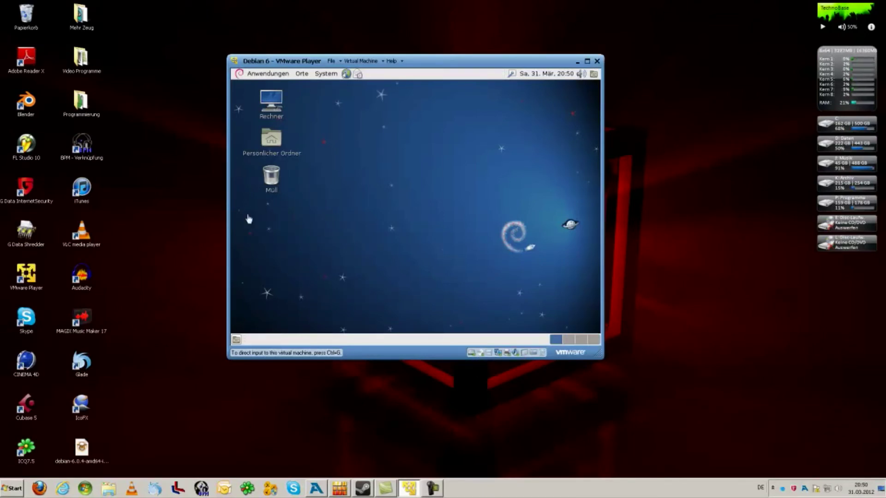
# Step: Capture input in the guest, release it with Ctrl+Alt, and shift the window slightly right
pyautogui.click(299, 234)
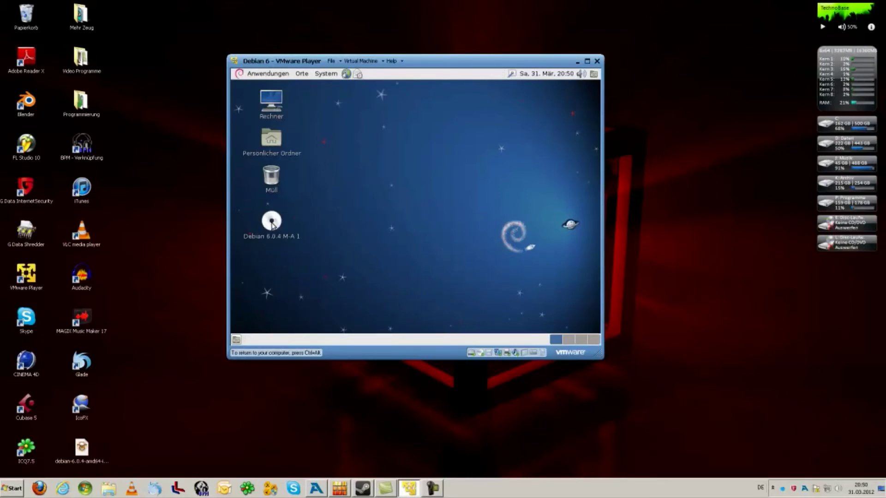
pyautogui.hotkey('ctrl', 'alt')
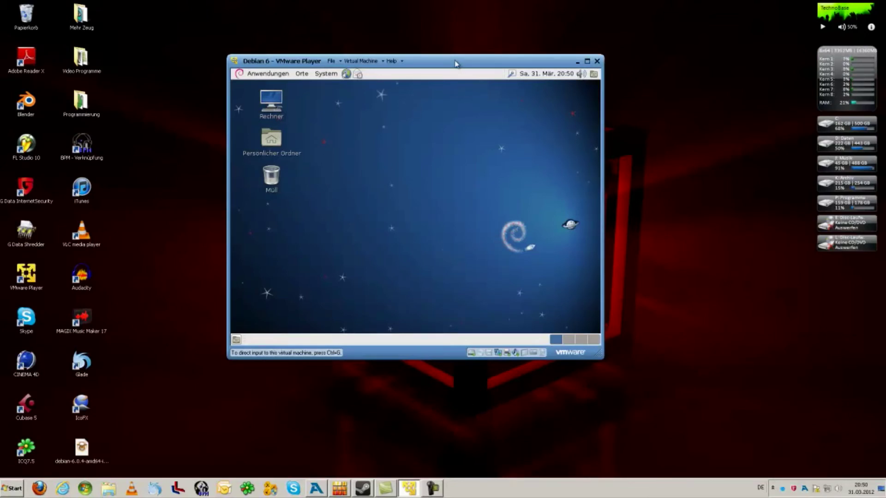
pyautogui.moveTo(476, 61); pyautogui.dragTo(499, 60)
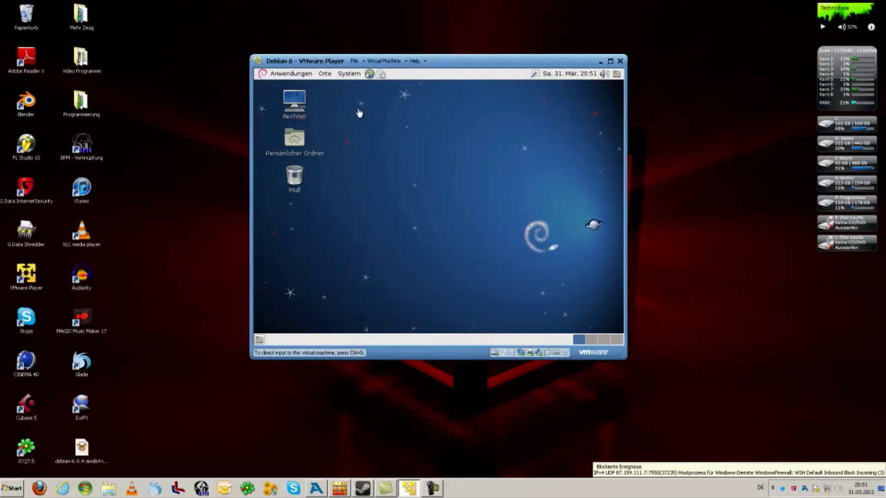
# Step: Power off the Debian guest via System > Ausschalten > Rechner ausschalten
pyautogui.click(348, 77)
pyautogui.click(349, 74)
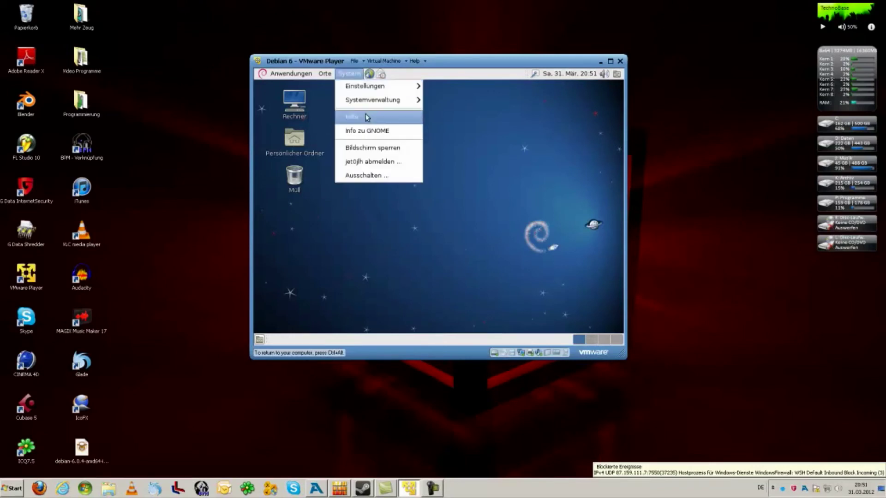
pyautogui.click(395, 181)
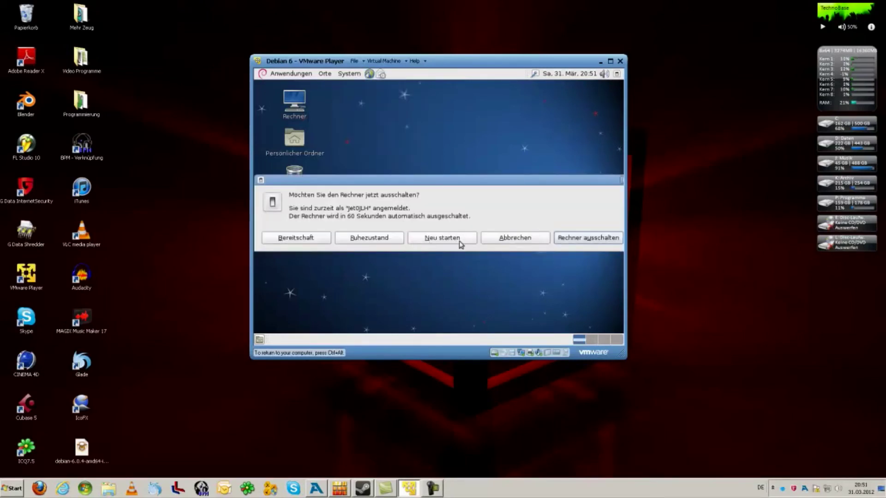
pyautogui.click(607, 238)
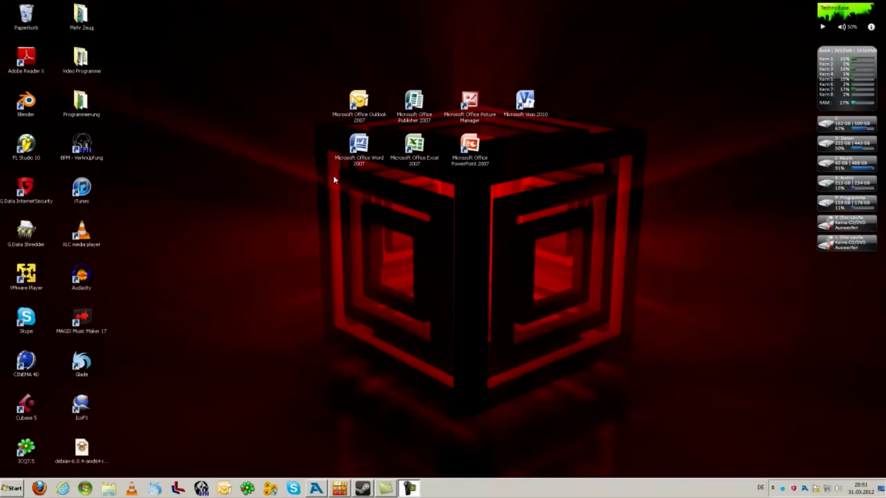
# Step: Relaunch VMware Player from its desktop icon, choosing to wait through the not-responding prompts
pyautogui.doubleClick(32, 277)
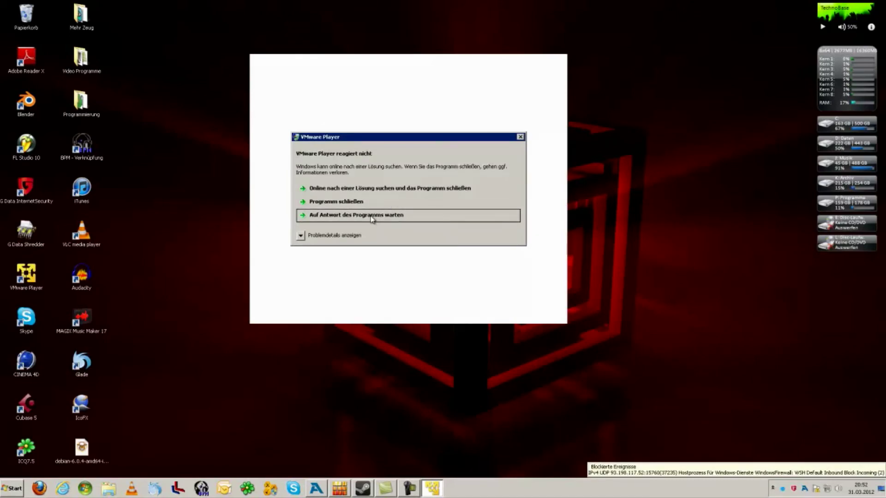
pyautogui.click(371, 218)
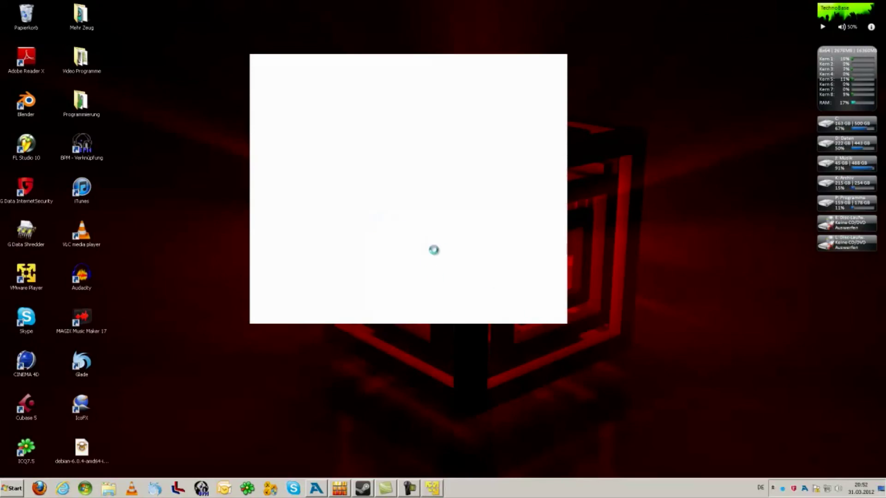
pyautogui.click(418, 223)
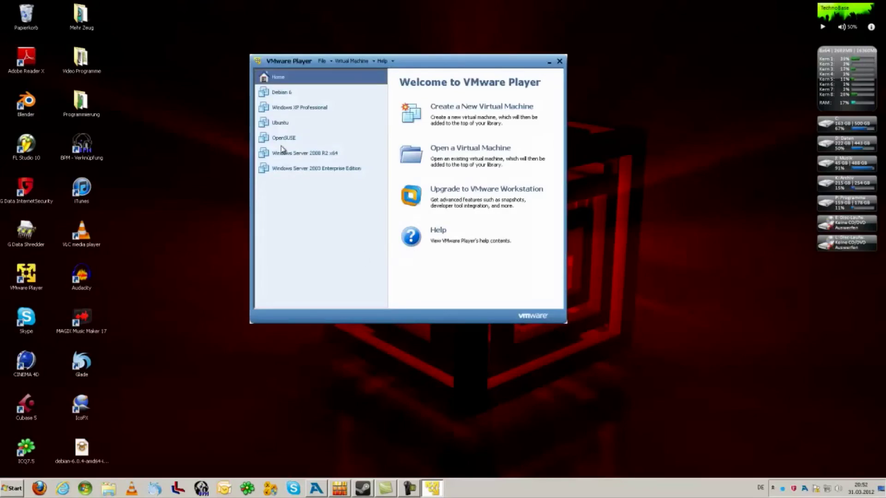
# Step: Select Debian 6, check the Virtual Machine > Power menu, and open its machine settings
pyautogui.click(291, 96)
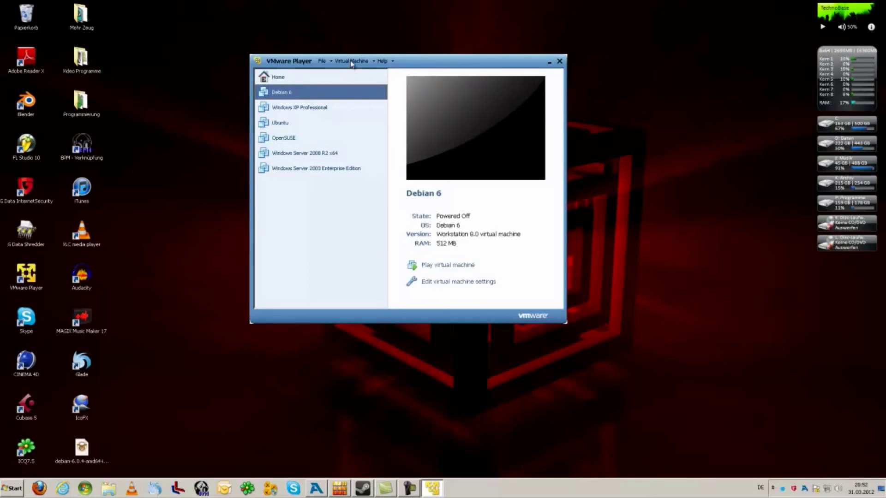
pyautogui.click(352, 63)
pyautogui.moveTo(376, 103)
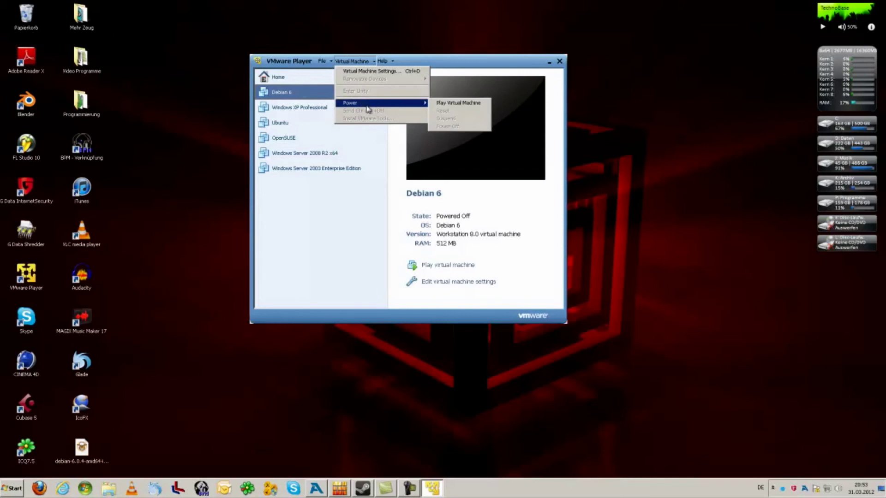
pyautogui.click(367, 65)
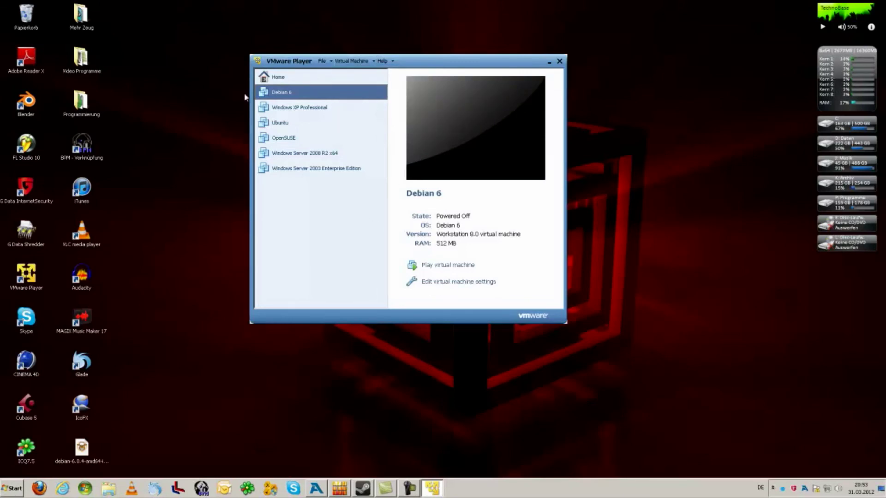
pyautogui.click(439, 283)
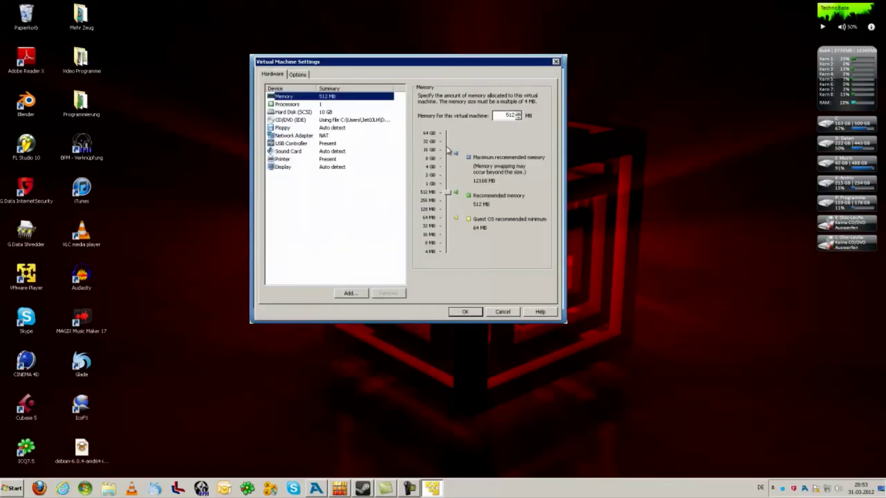
pyautogui.click(280, 105)
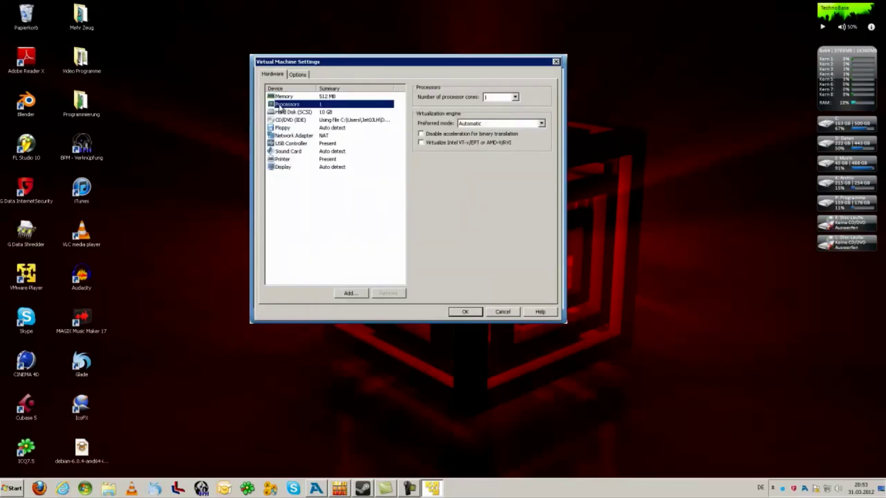
pyautogui.click(284, 112)
pyautogui.click(286, 121)
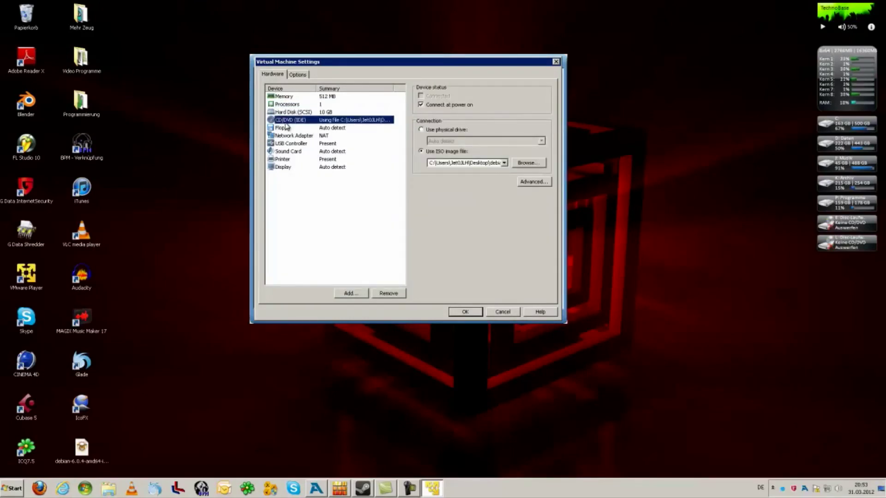
pyautogui.click(291, 97)
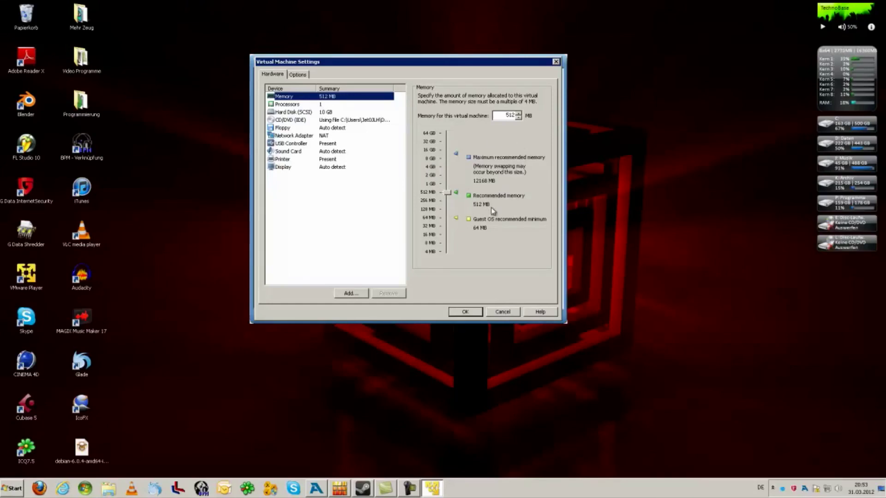
# Step: Accept the Debian 6 settings with OK and select its name in the details pane
pyautogui.moveTo(854, 110)
pyautogui.click(465, 313)
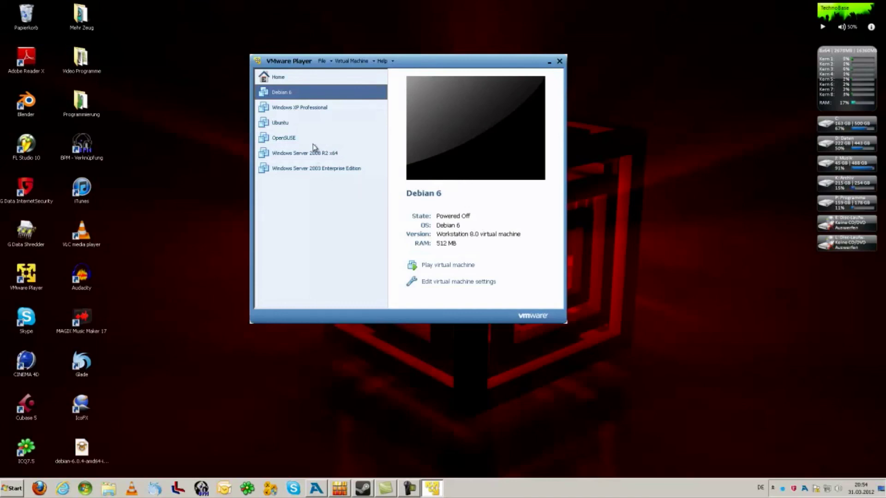
pyautogui.click(480, 196)
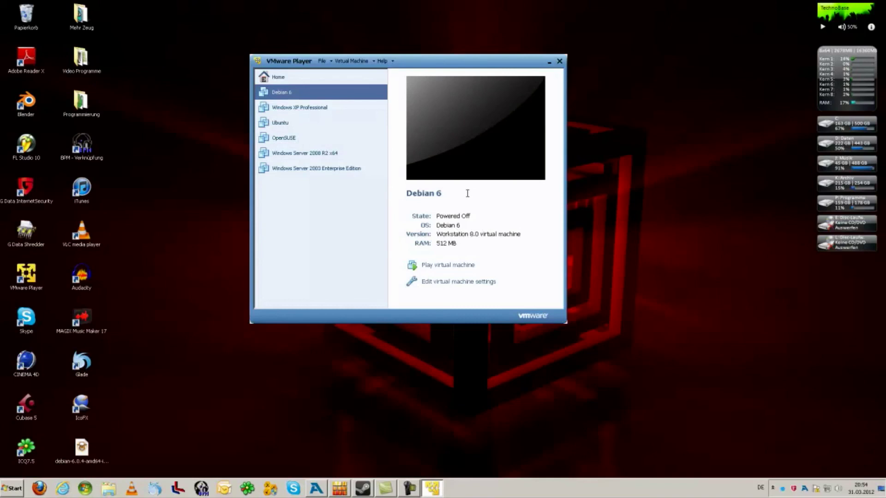